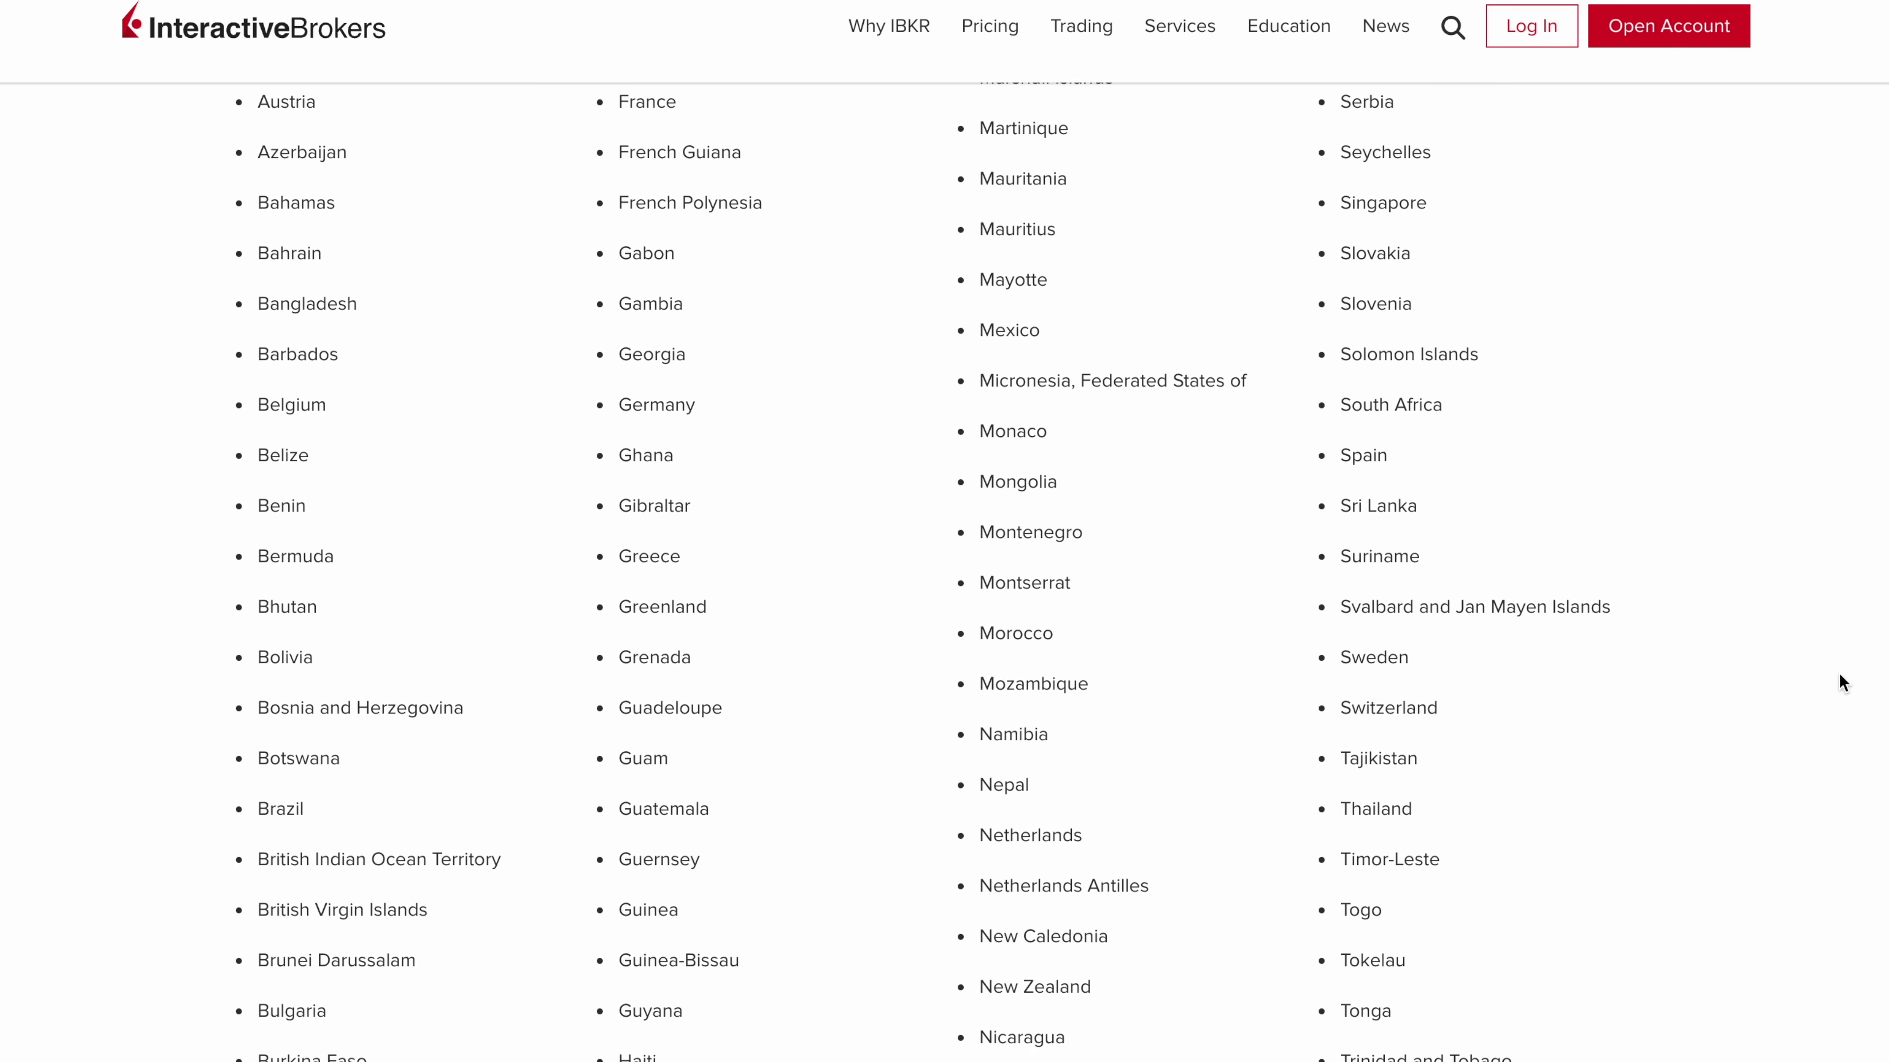
pyautogui.scroll(-6, 1839, 674)
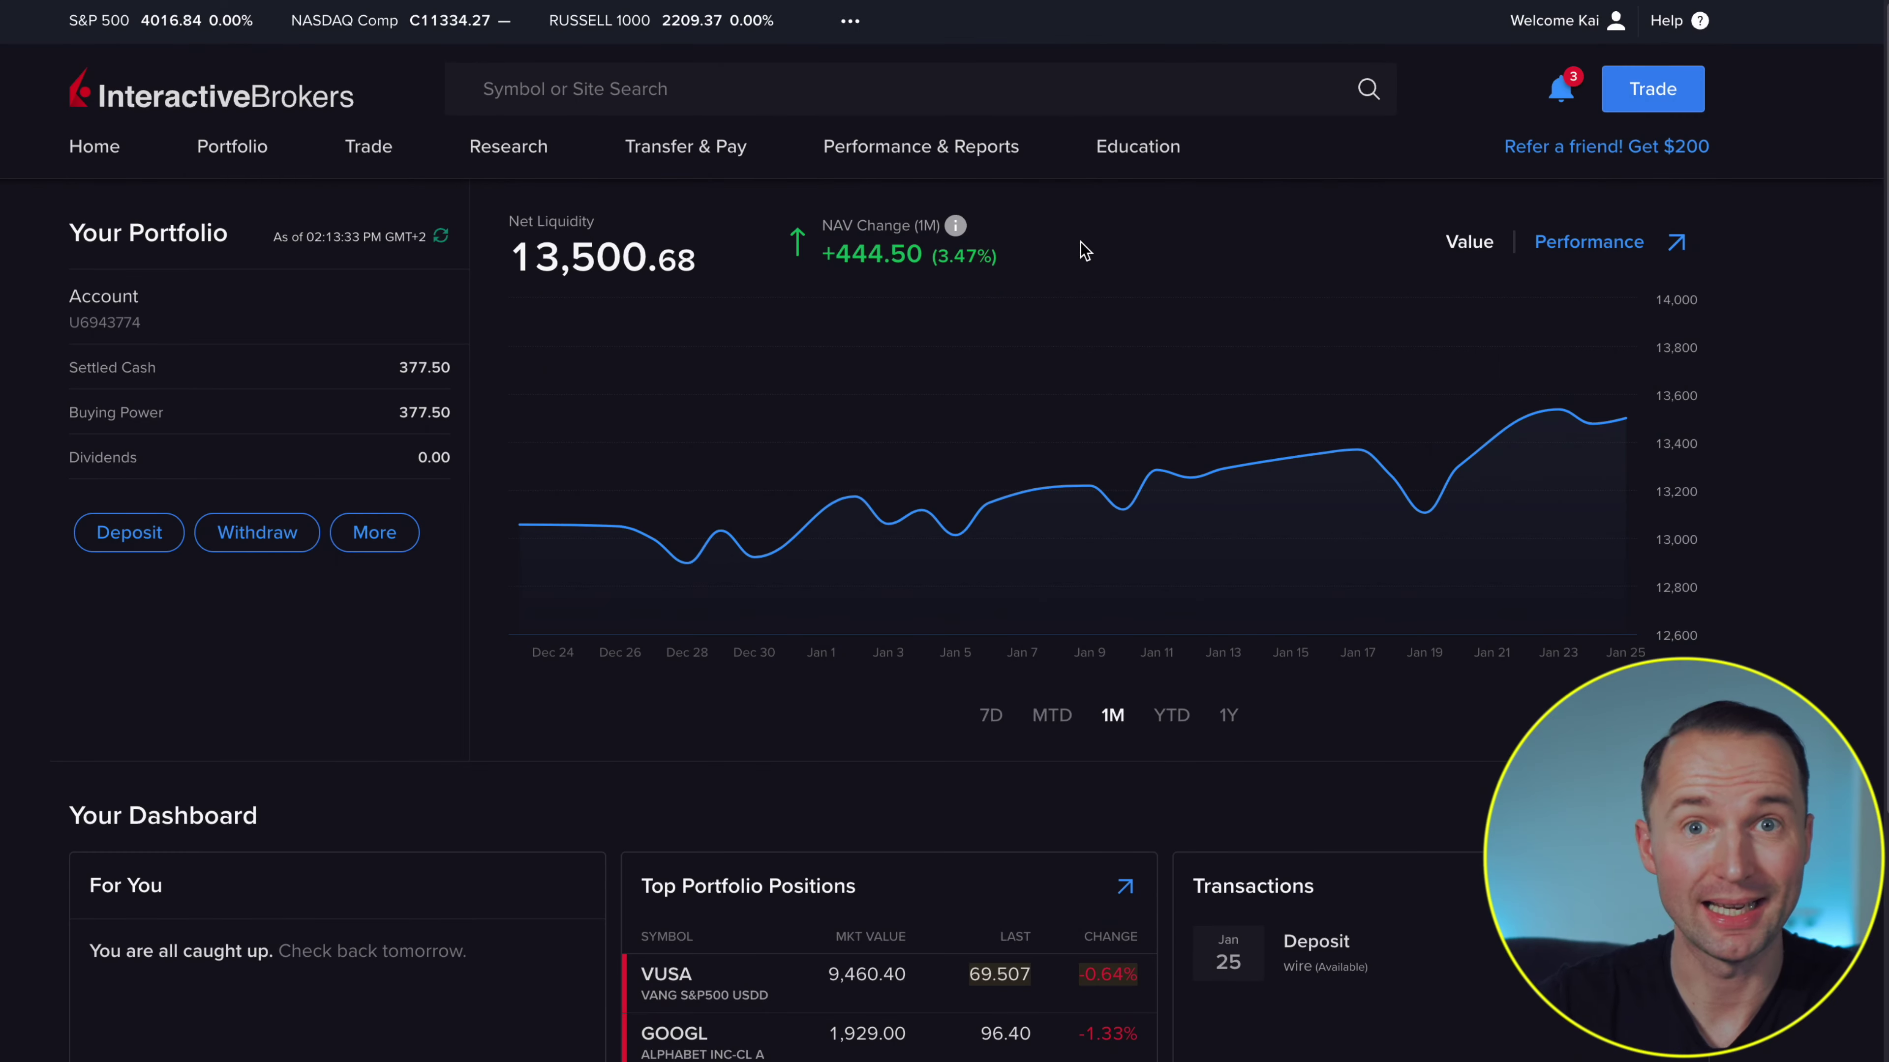
# Step: Go to Transfer & Pay > Transfer Positions and start an Incoming transfer
pyautogui.click(680, 153)
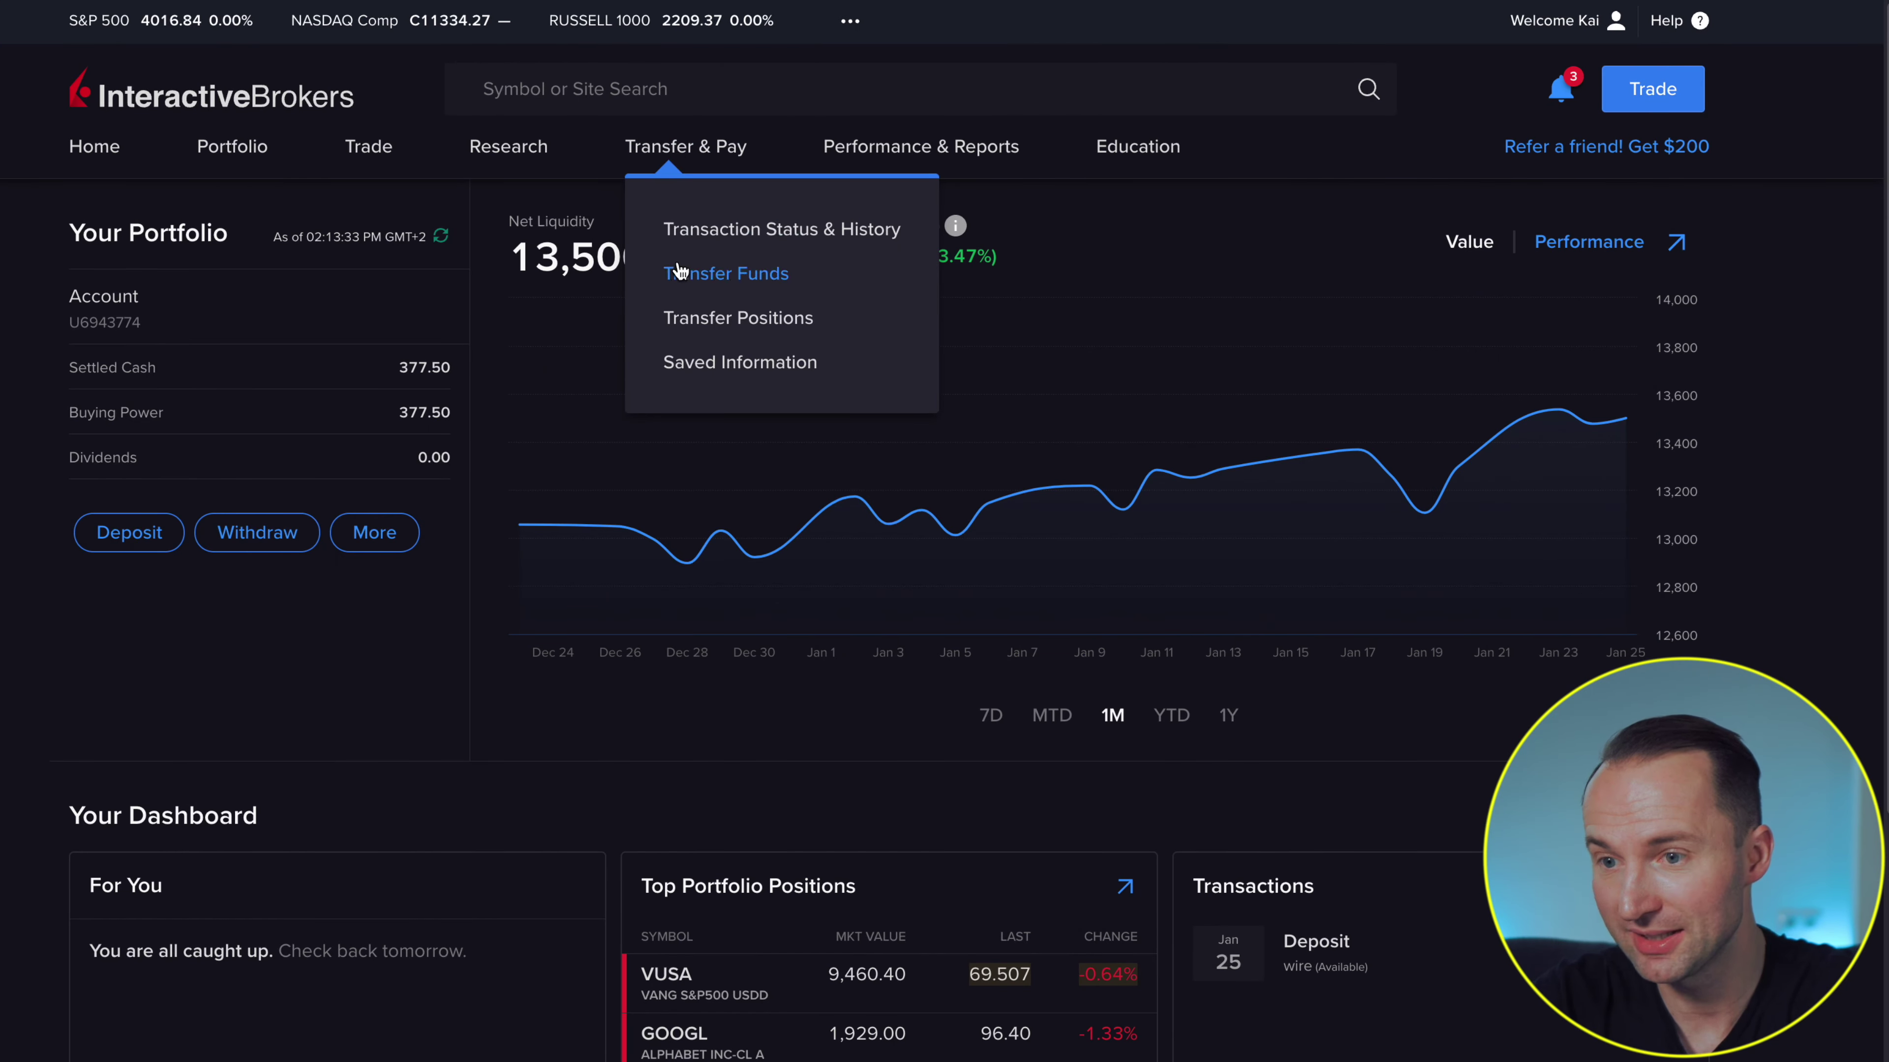
pyautogui.click(805, 321)
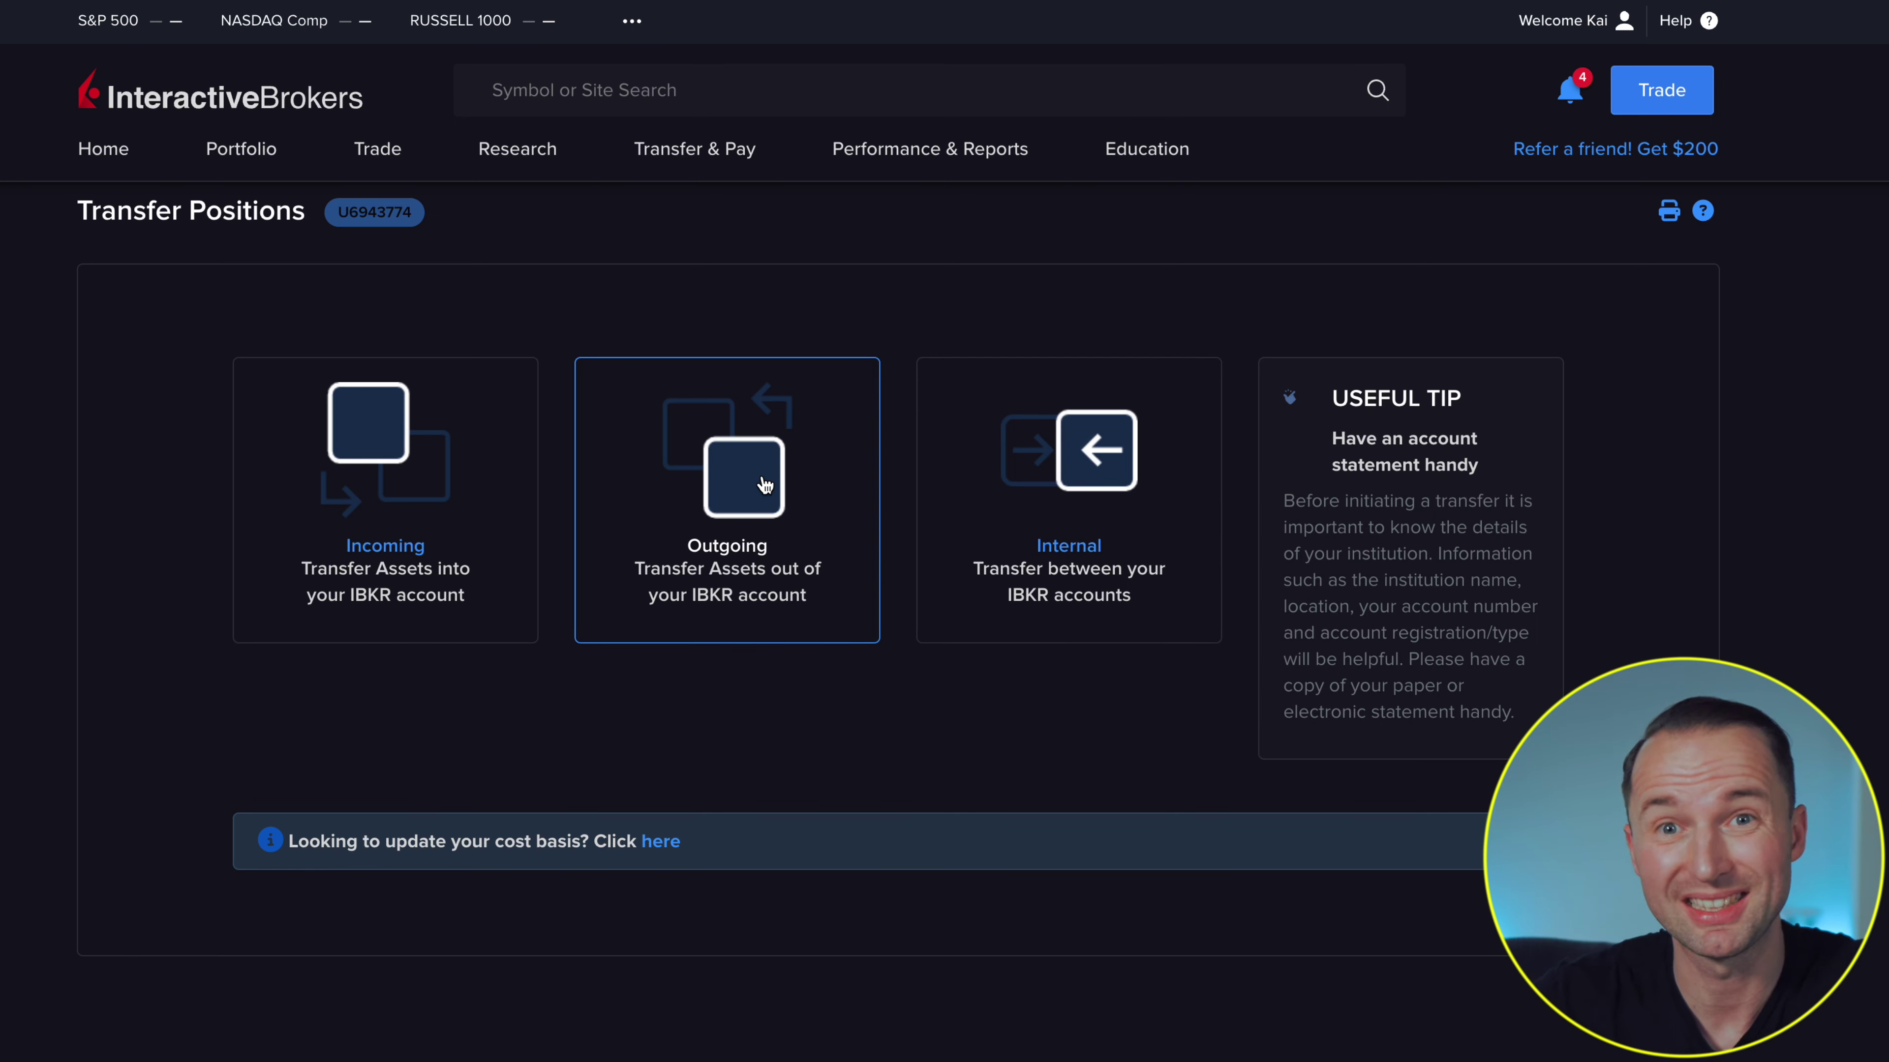
pyautogui.click(359, 510)
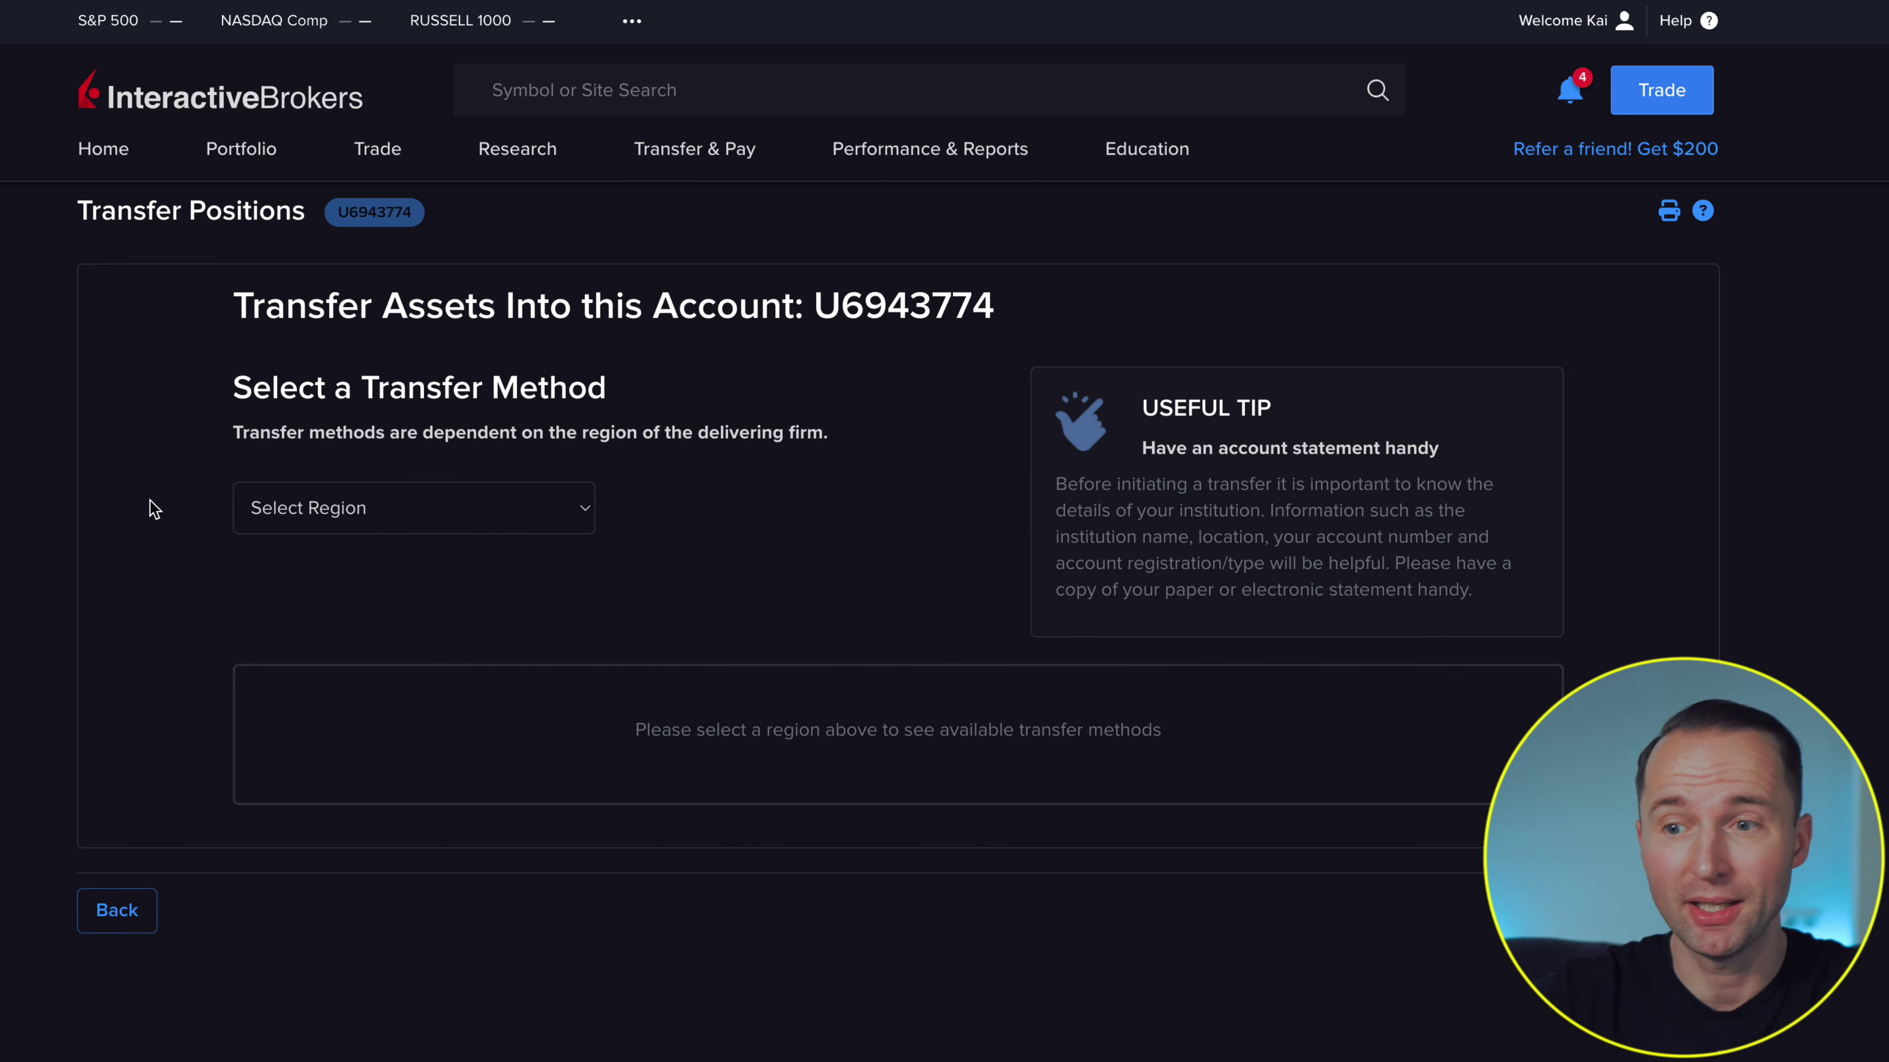
# Step: Show the delivering firm's region choices: All Other Regions, United States, Canada
pyautogui.click(350, 515)
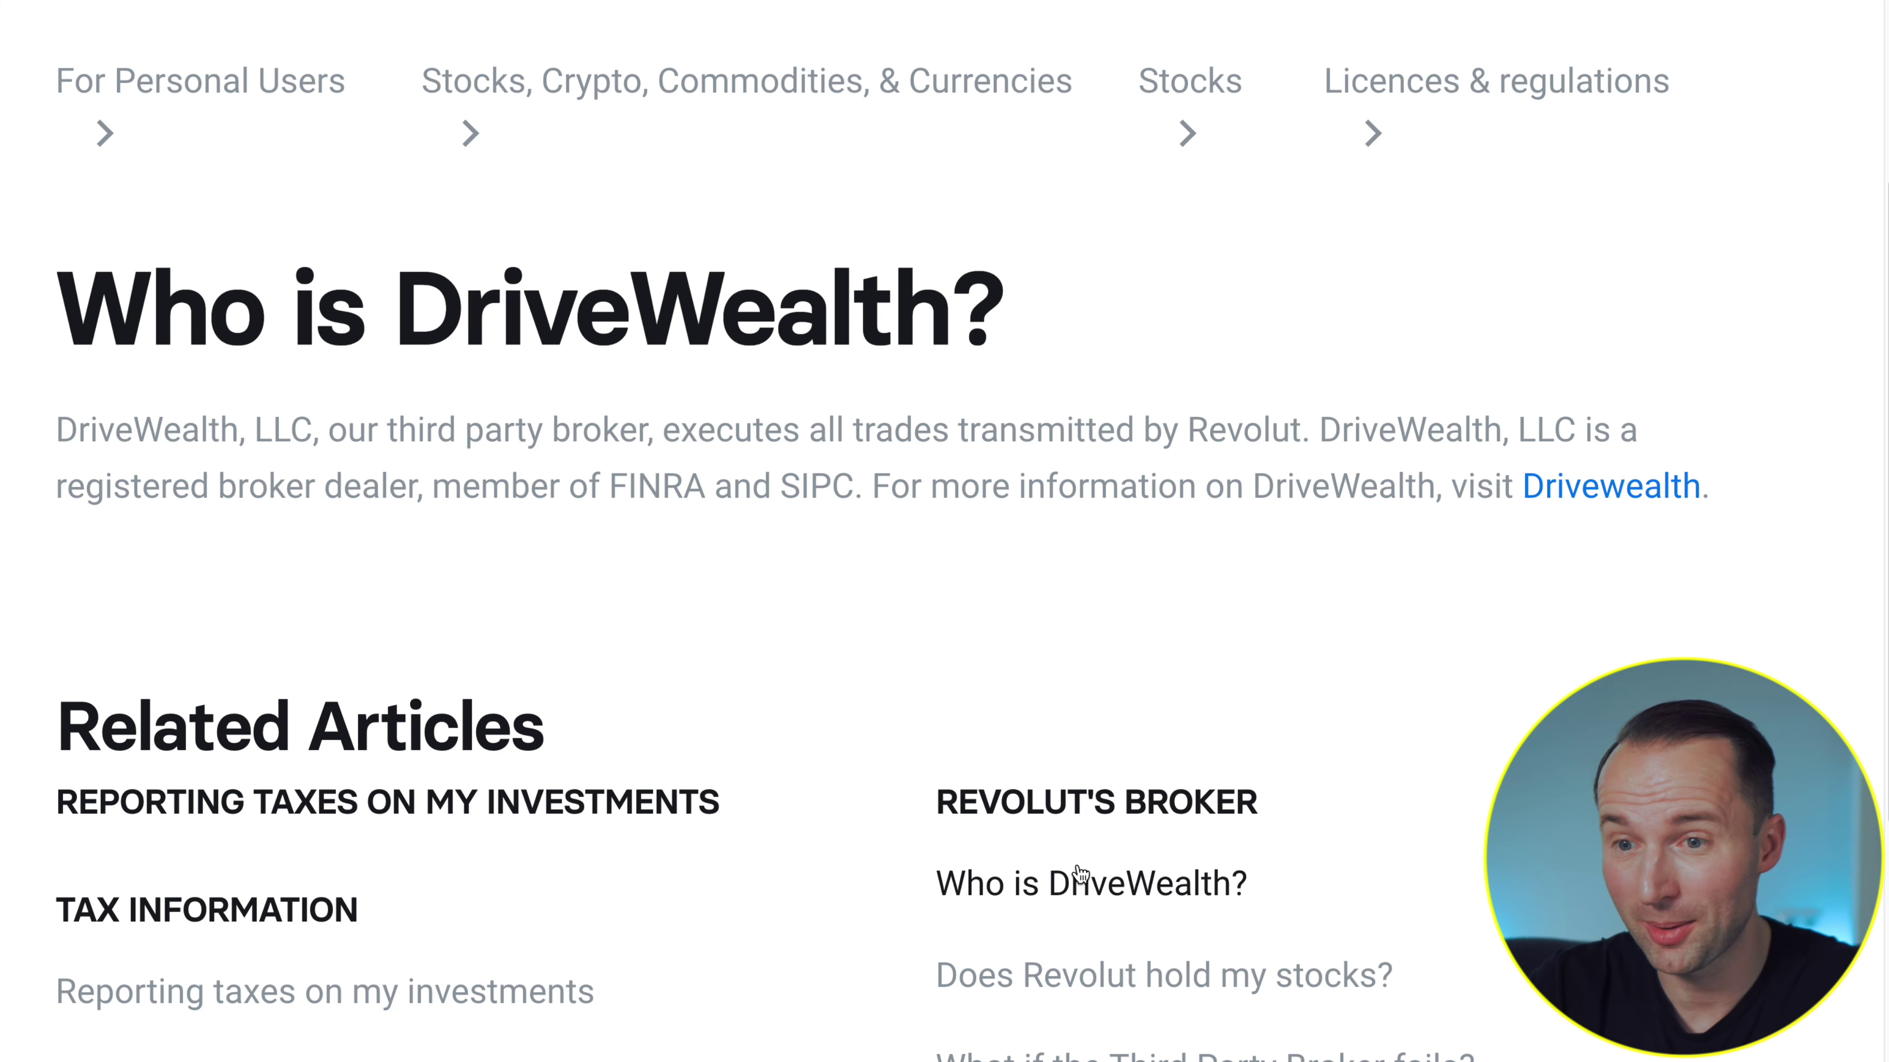
# Step: Highlight the sentence naming DriveWealth as Revolut's broker and open the DriveWealth website
pyautogui.moveTo(116, 429); pyautogui.dragTo(417, 435)
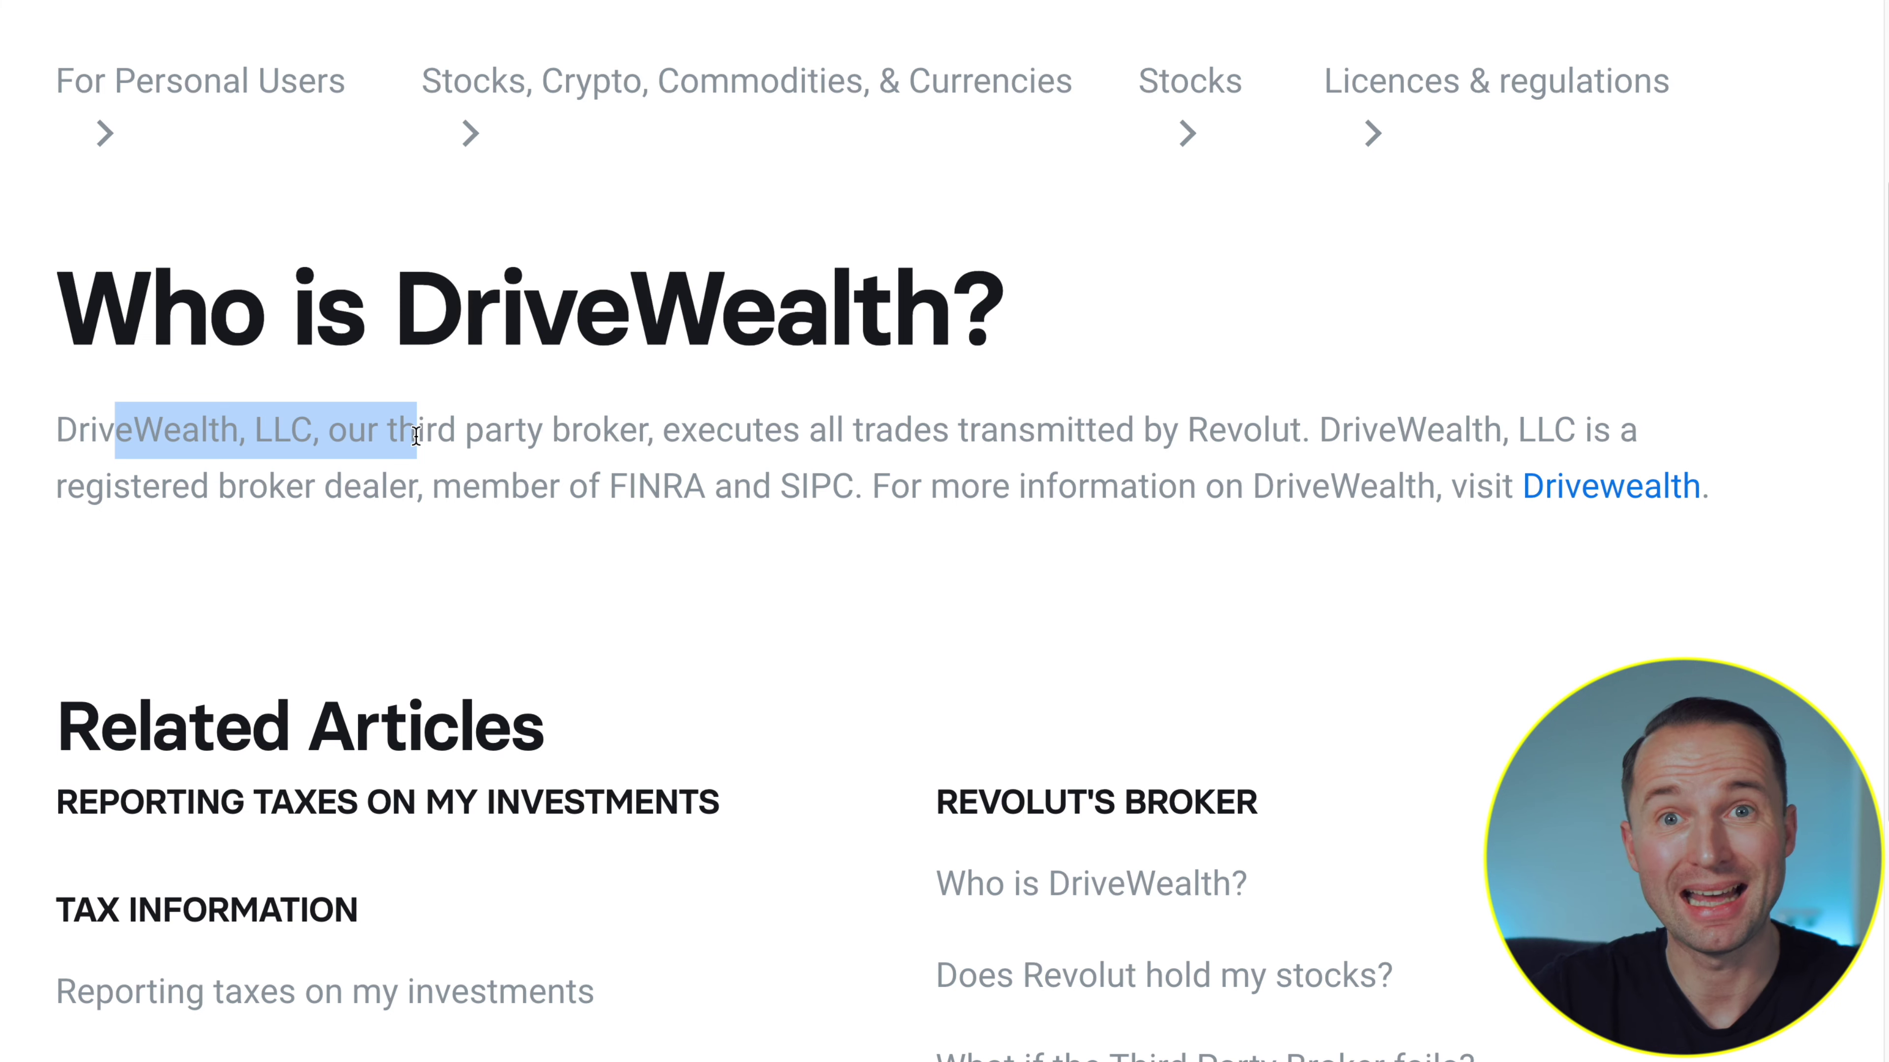
pyautogui.click(1680, 483)
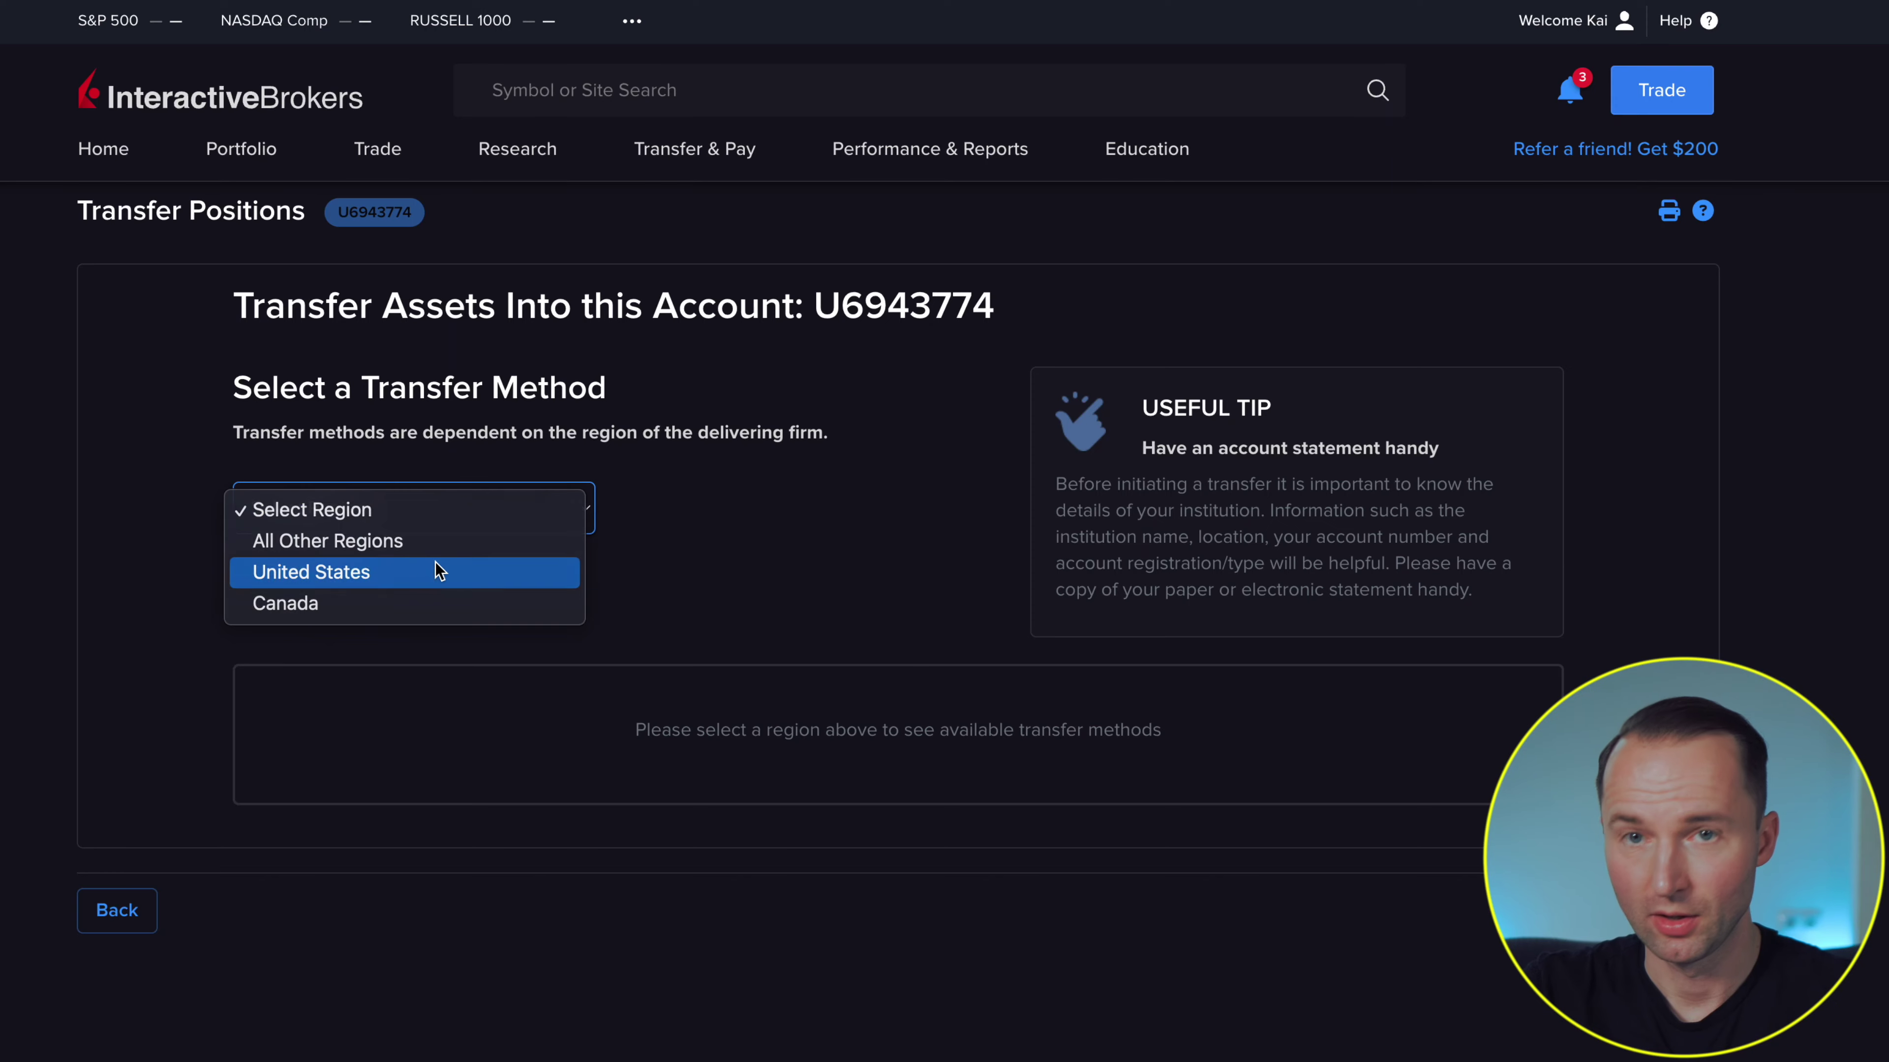
# Step: Set the delivering firm's region to United States and choose the ACATS transfer method
pyautogui.click(435, 563)
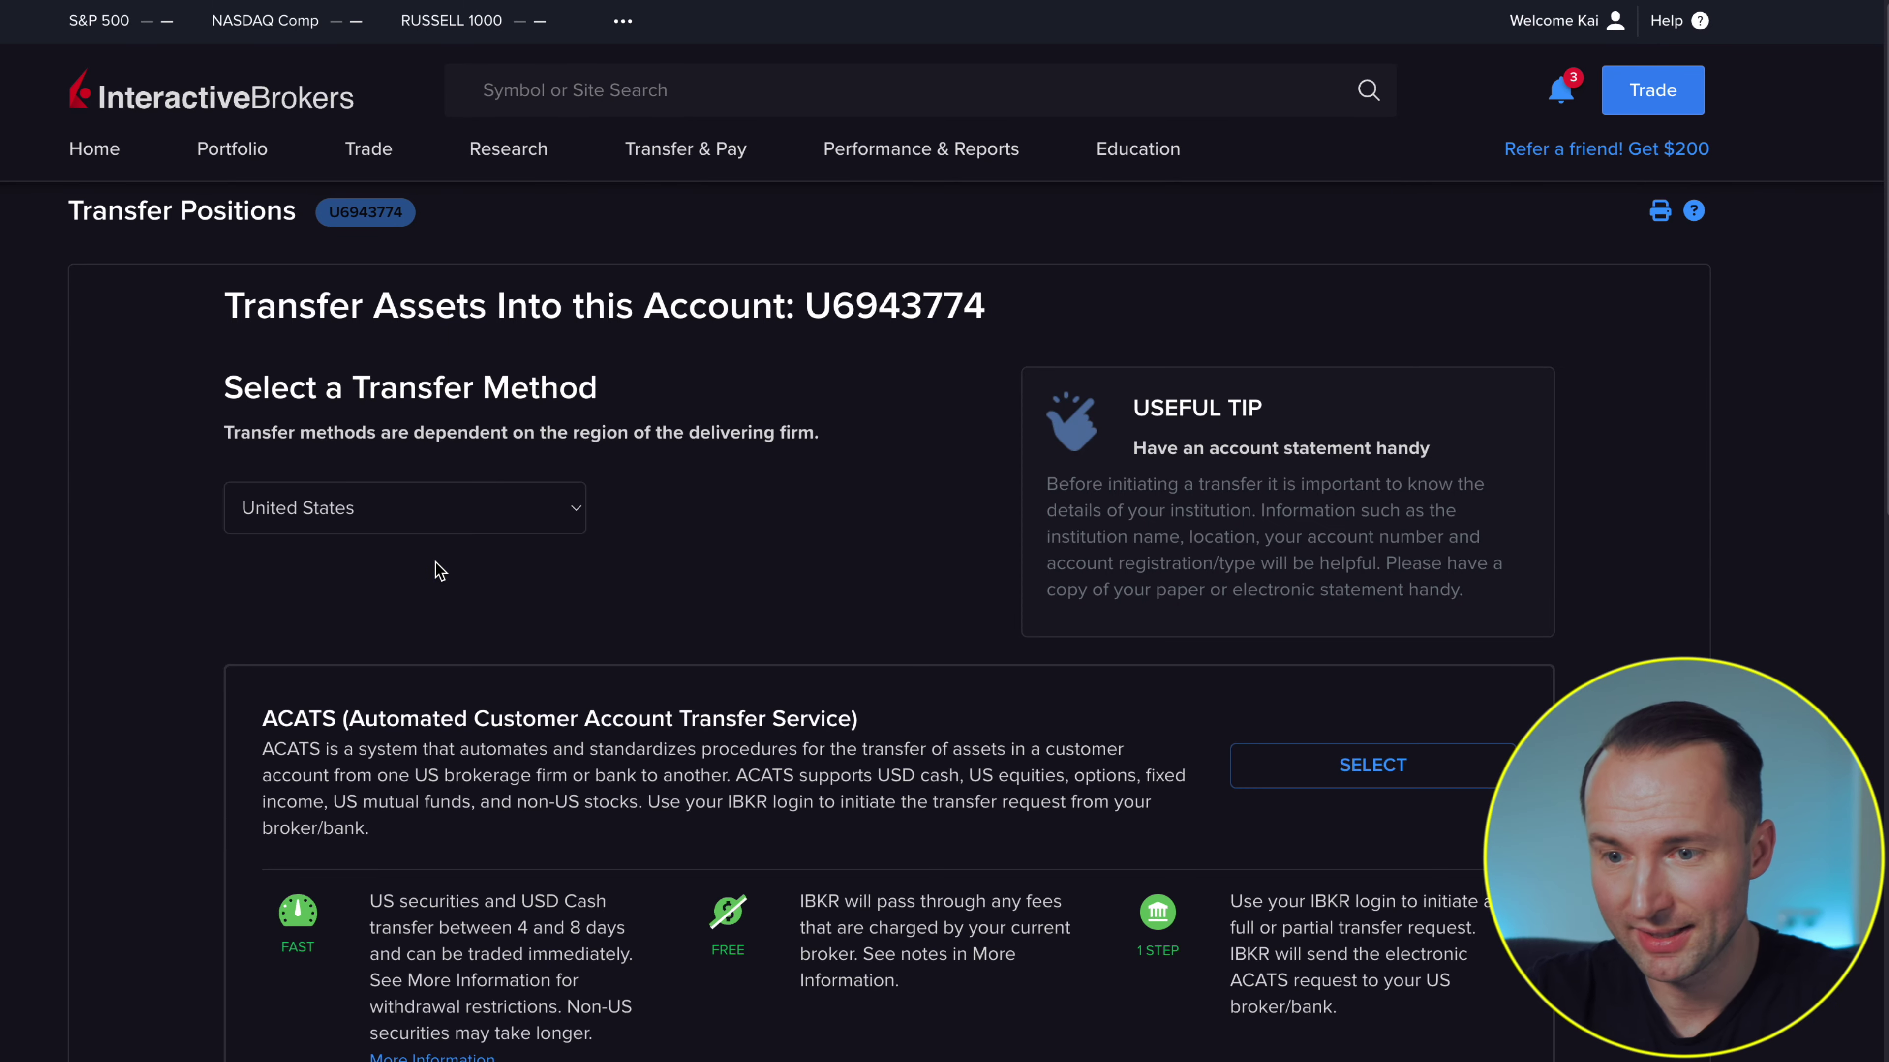
pyautogui.scroll(-2, 436, 564)
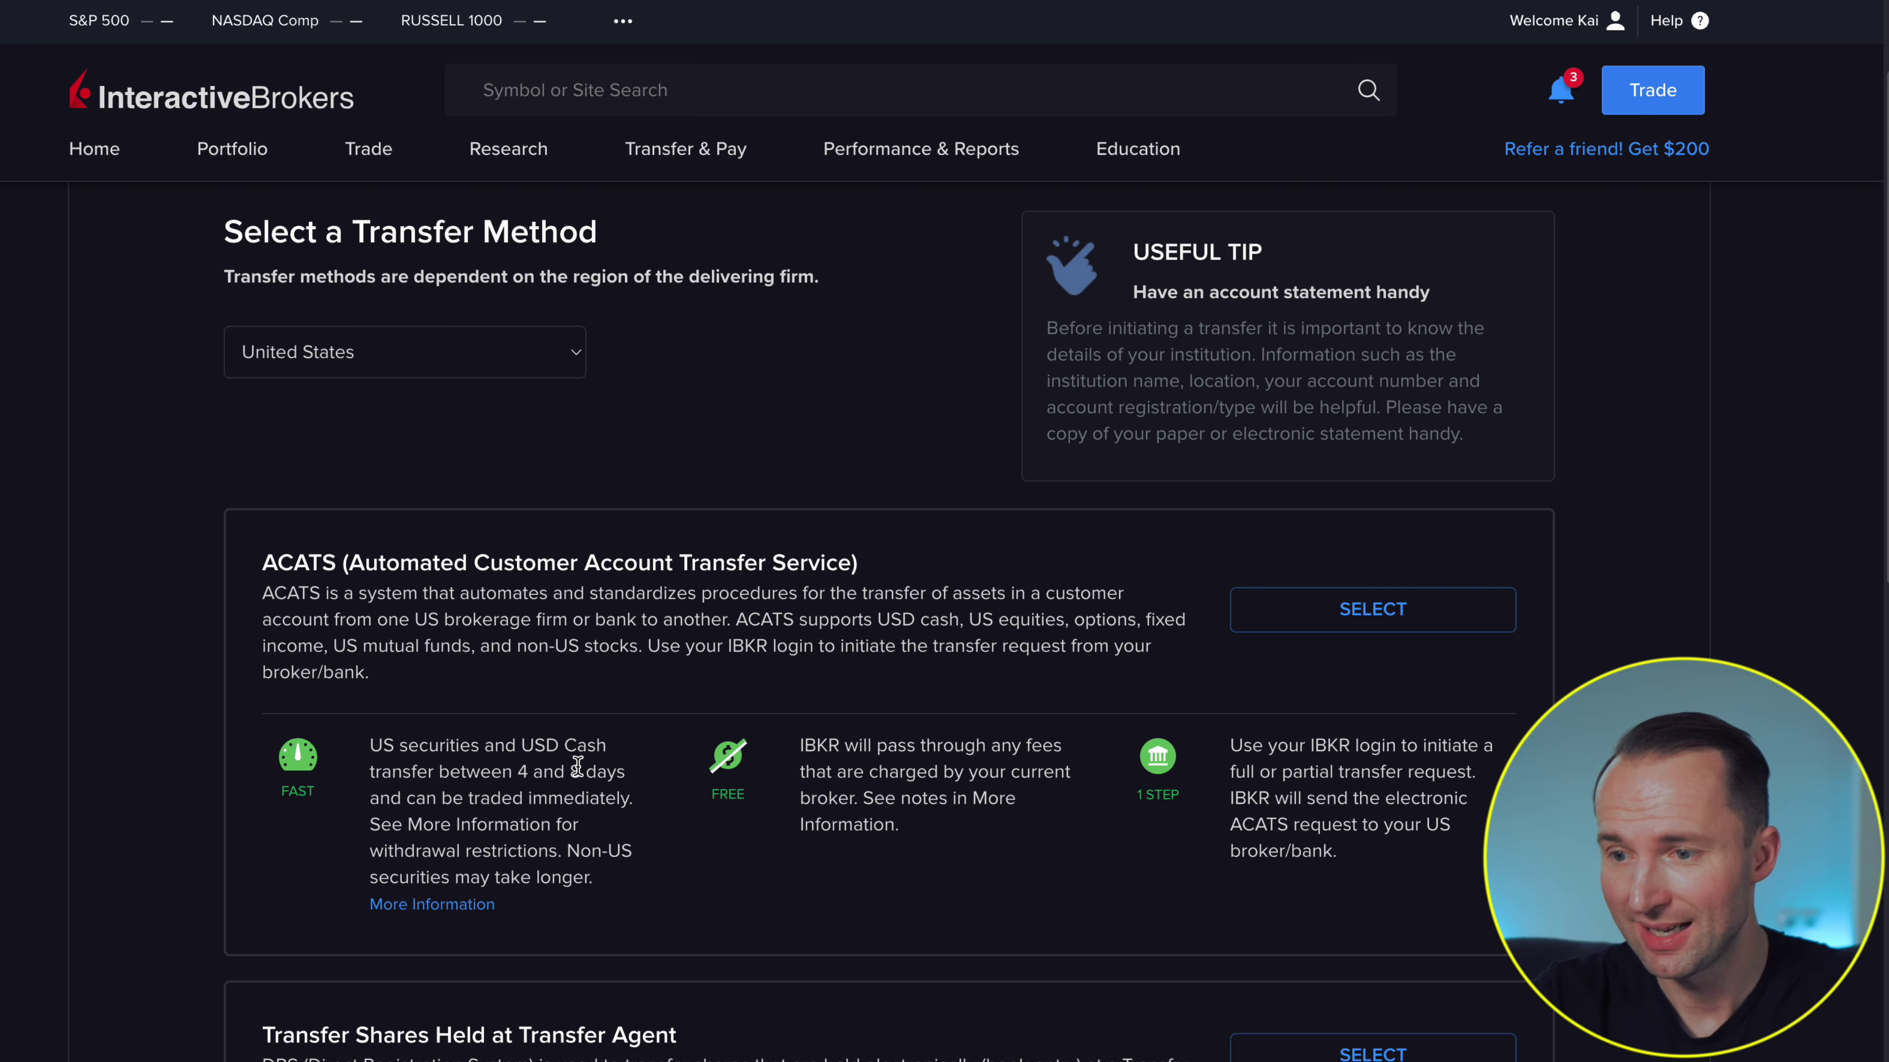
pyautogui.scroll(-1, 578, 765)
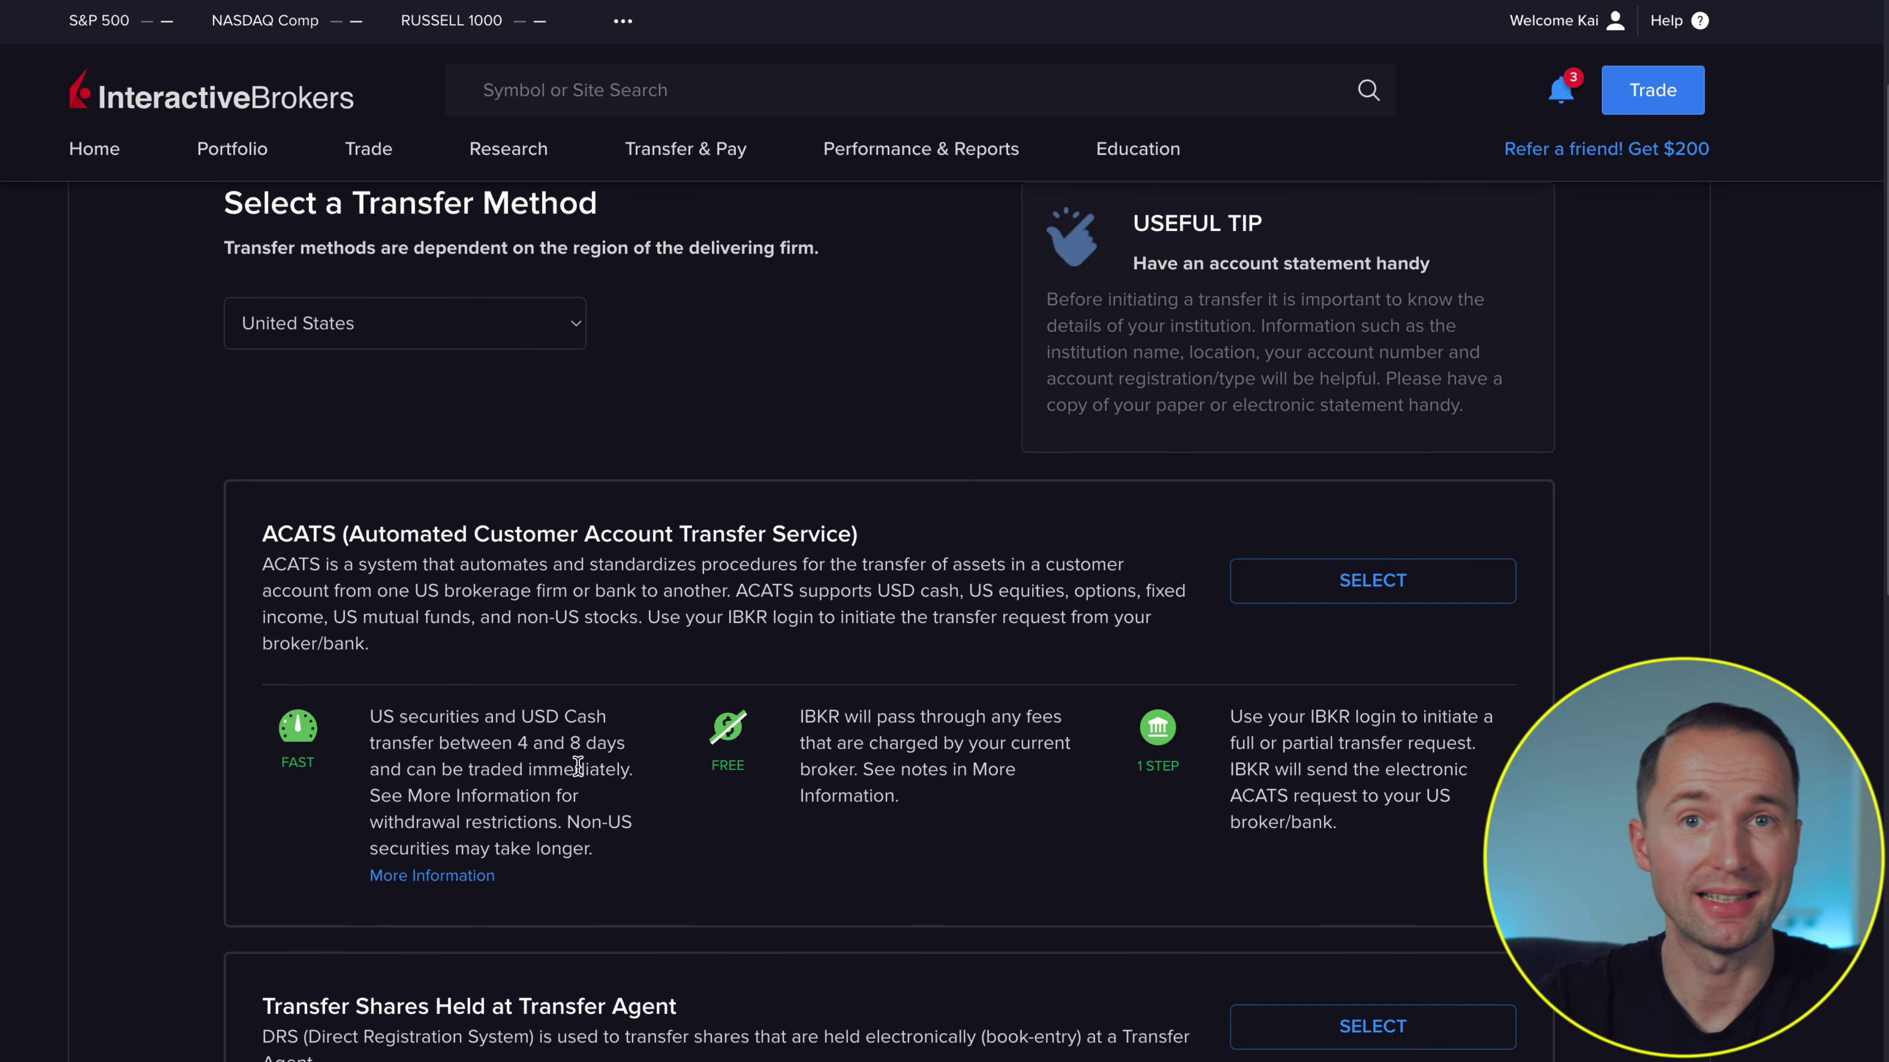
pyautogui.scroll(-3, 578, 765)
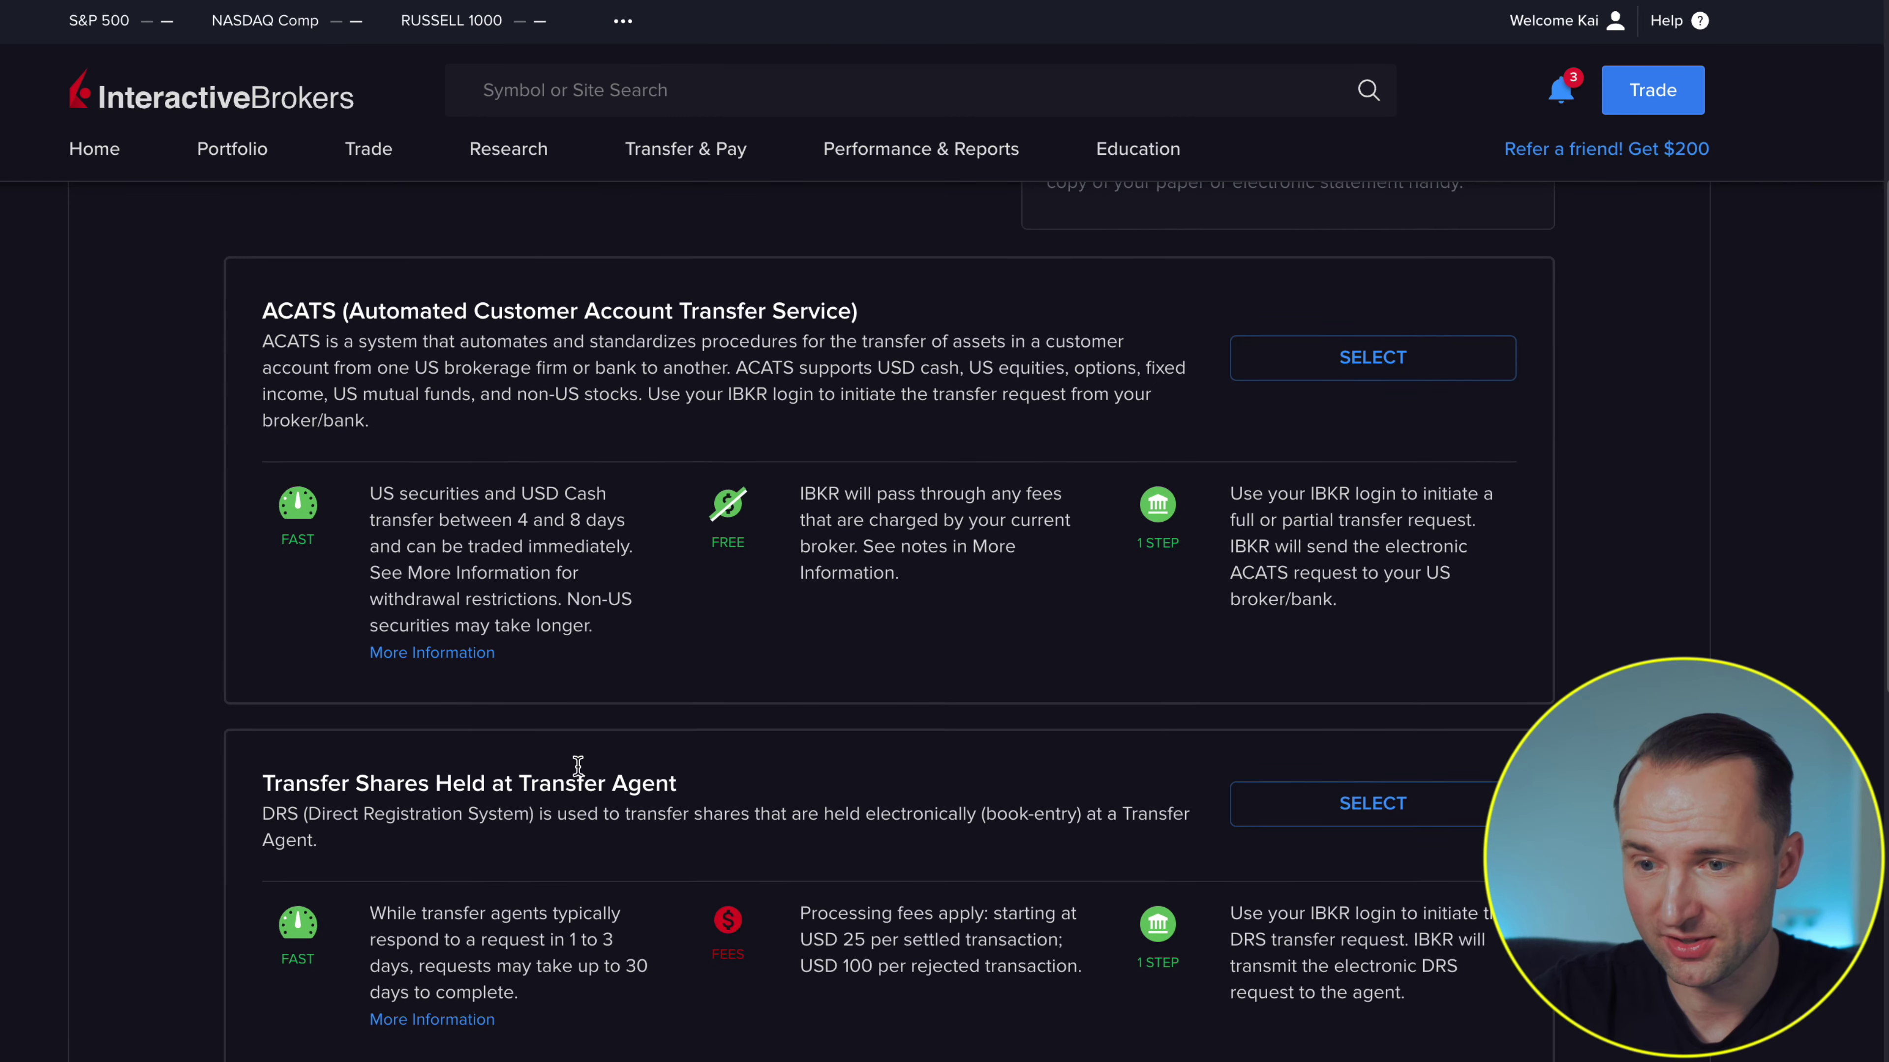
pyautogui.scroll(-1, 554, 817)
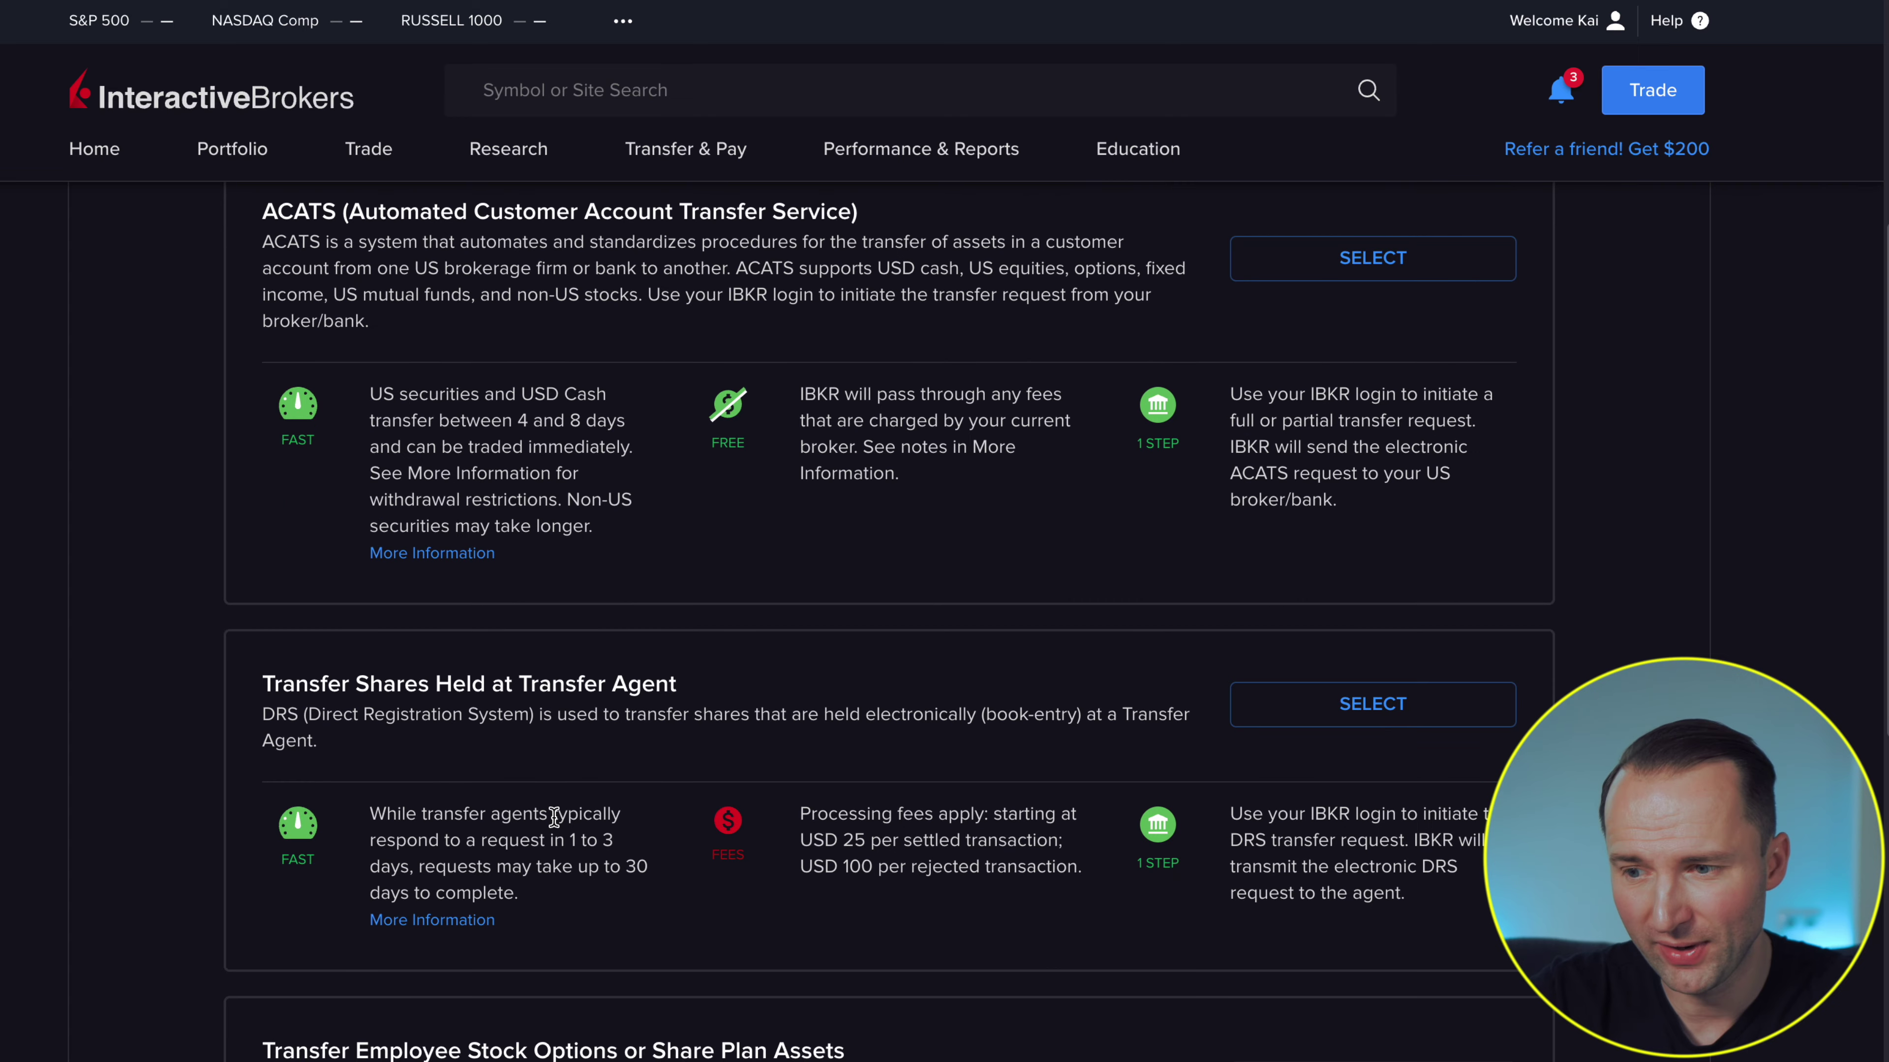
pyautogui.scroll(-3, 554, 817)
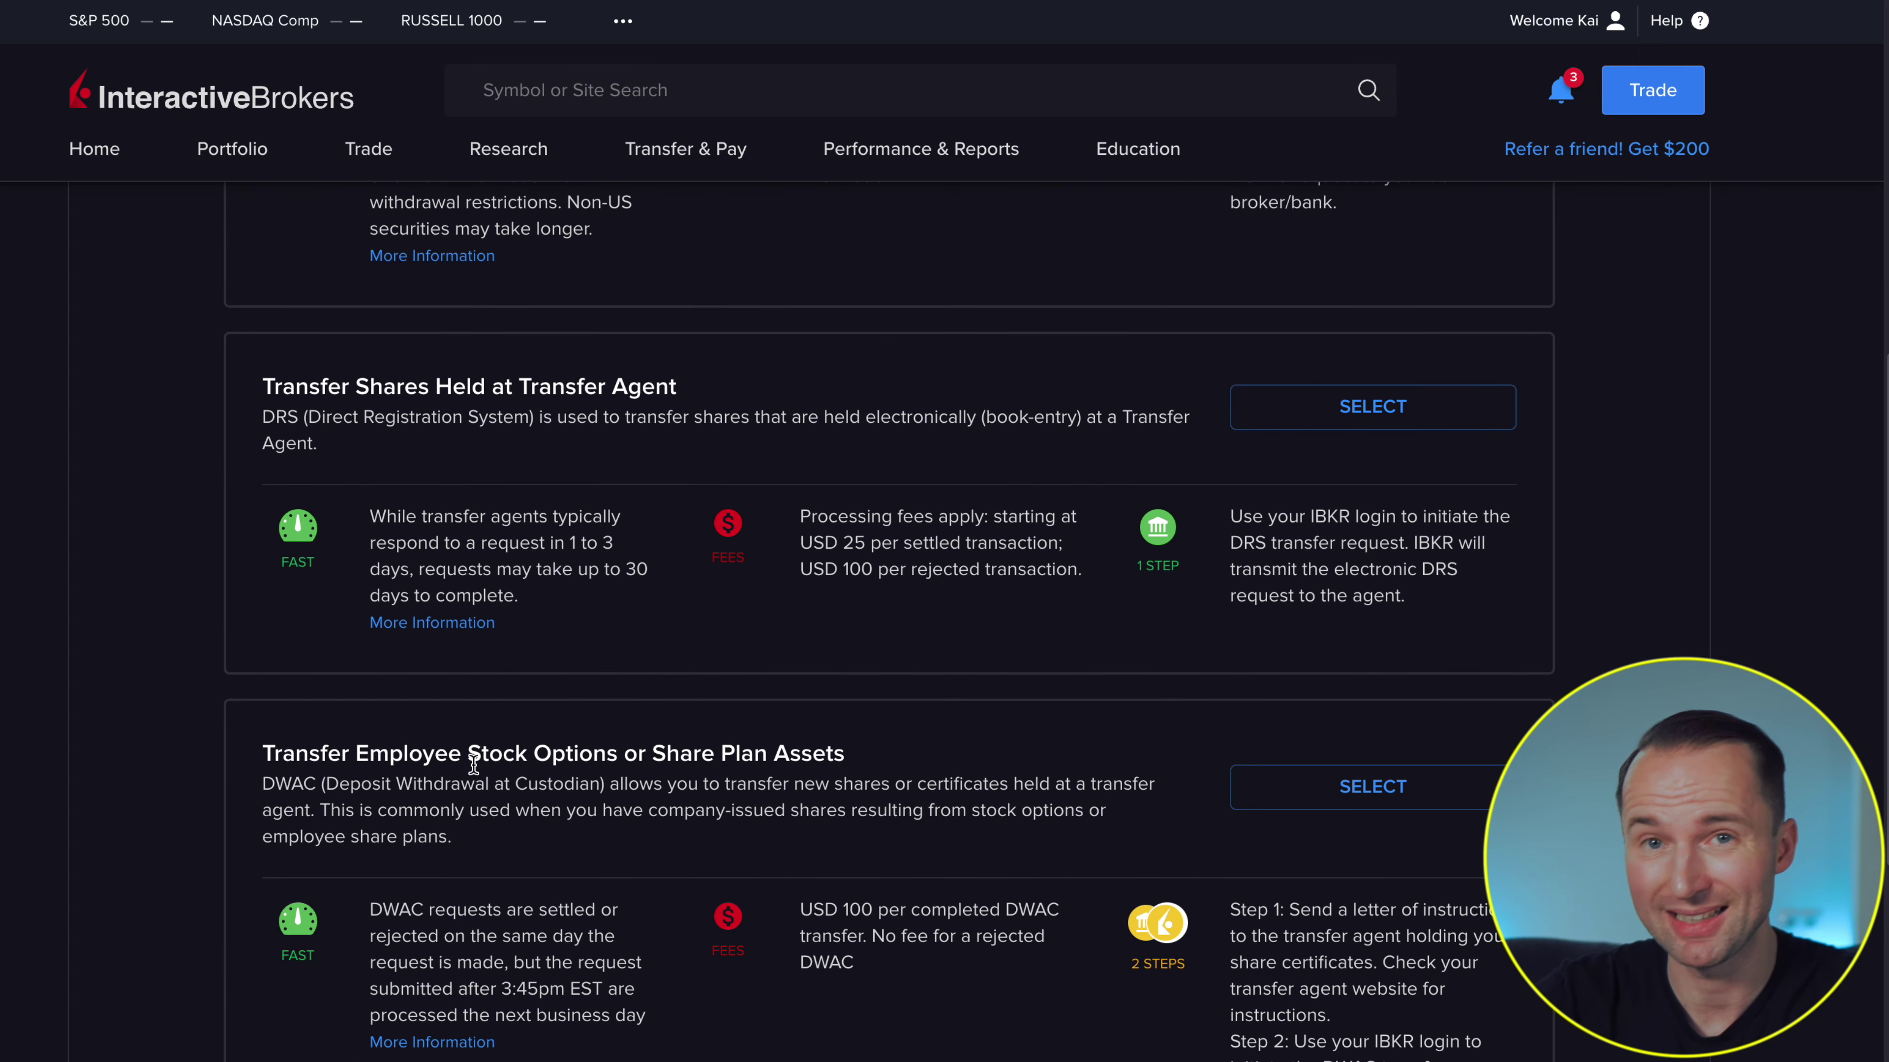
pyautogui.scroll(-6, 473, 764)
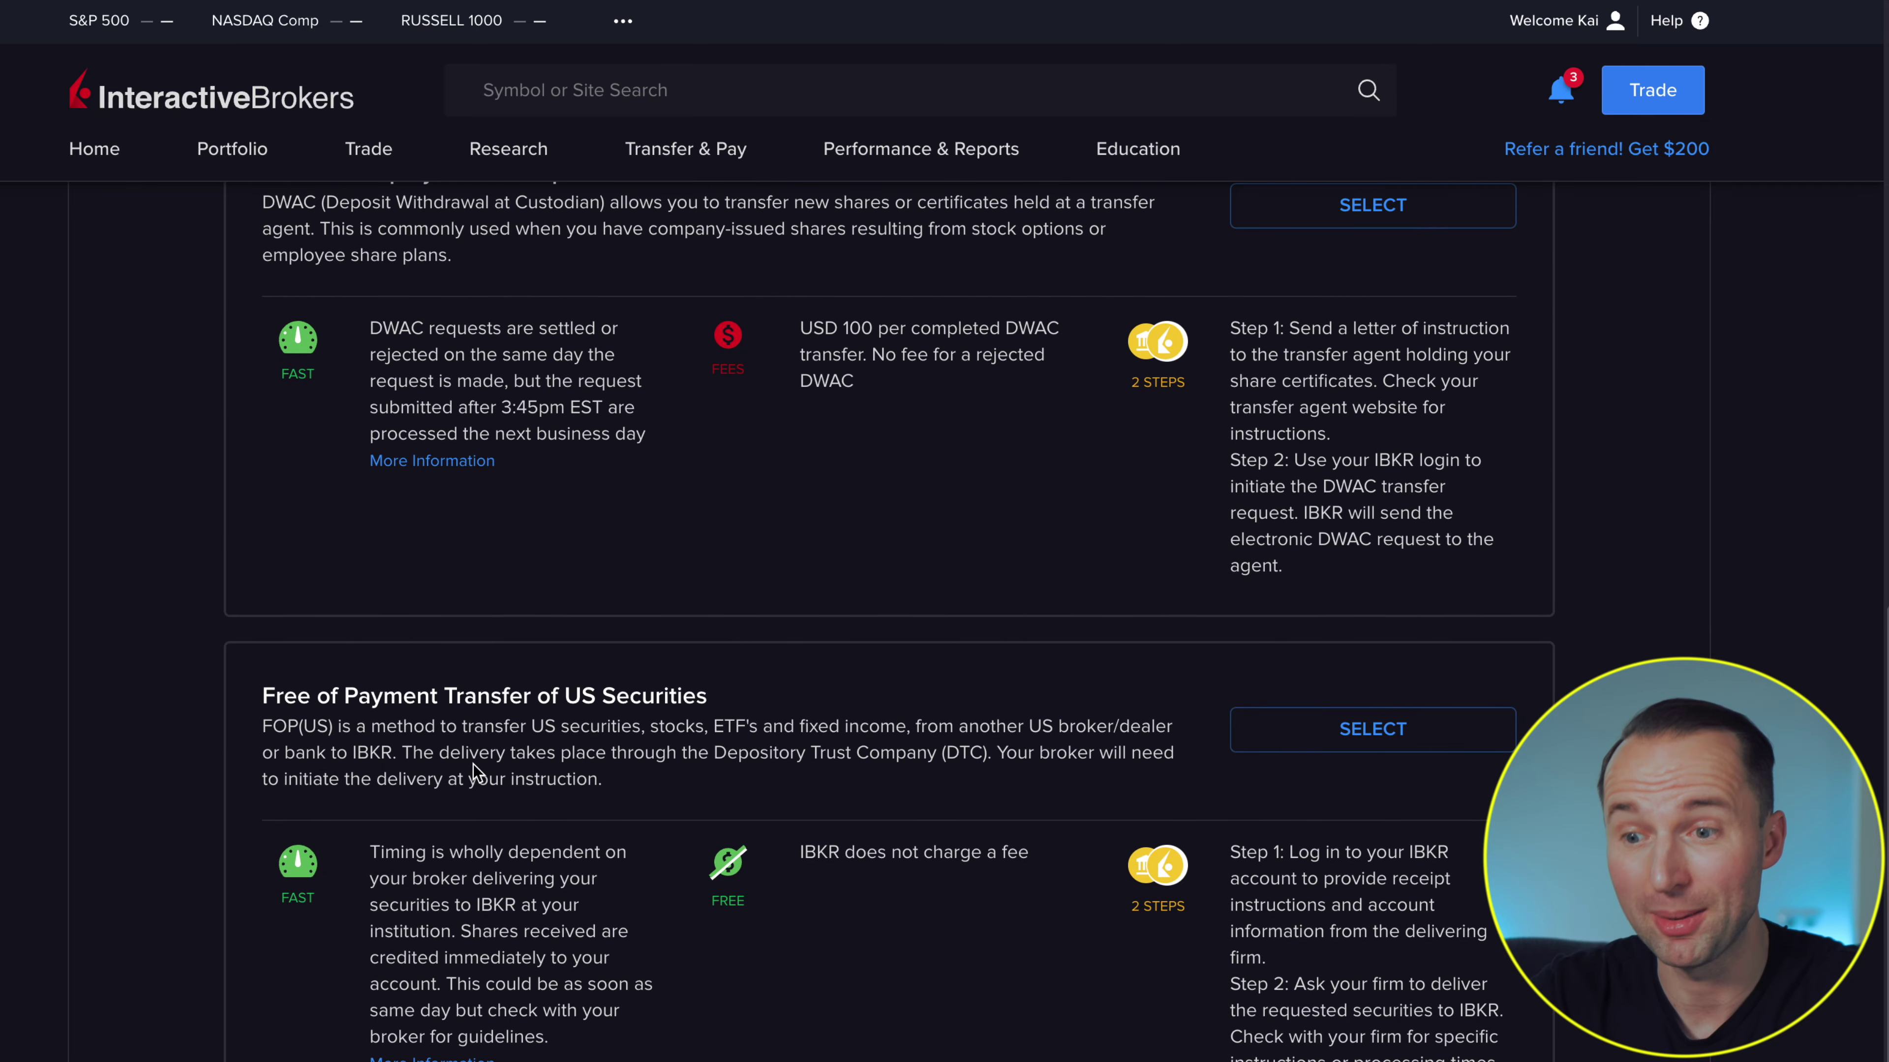
pyautogui.scroll(-1, 472, 765)
pyautogui.scroll(5, 472, 765)
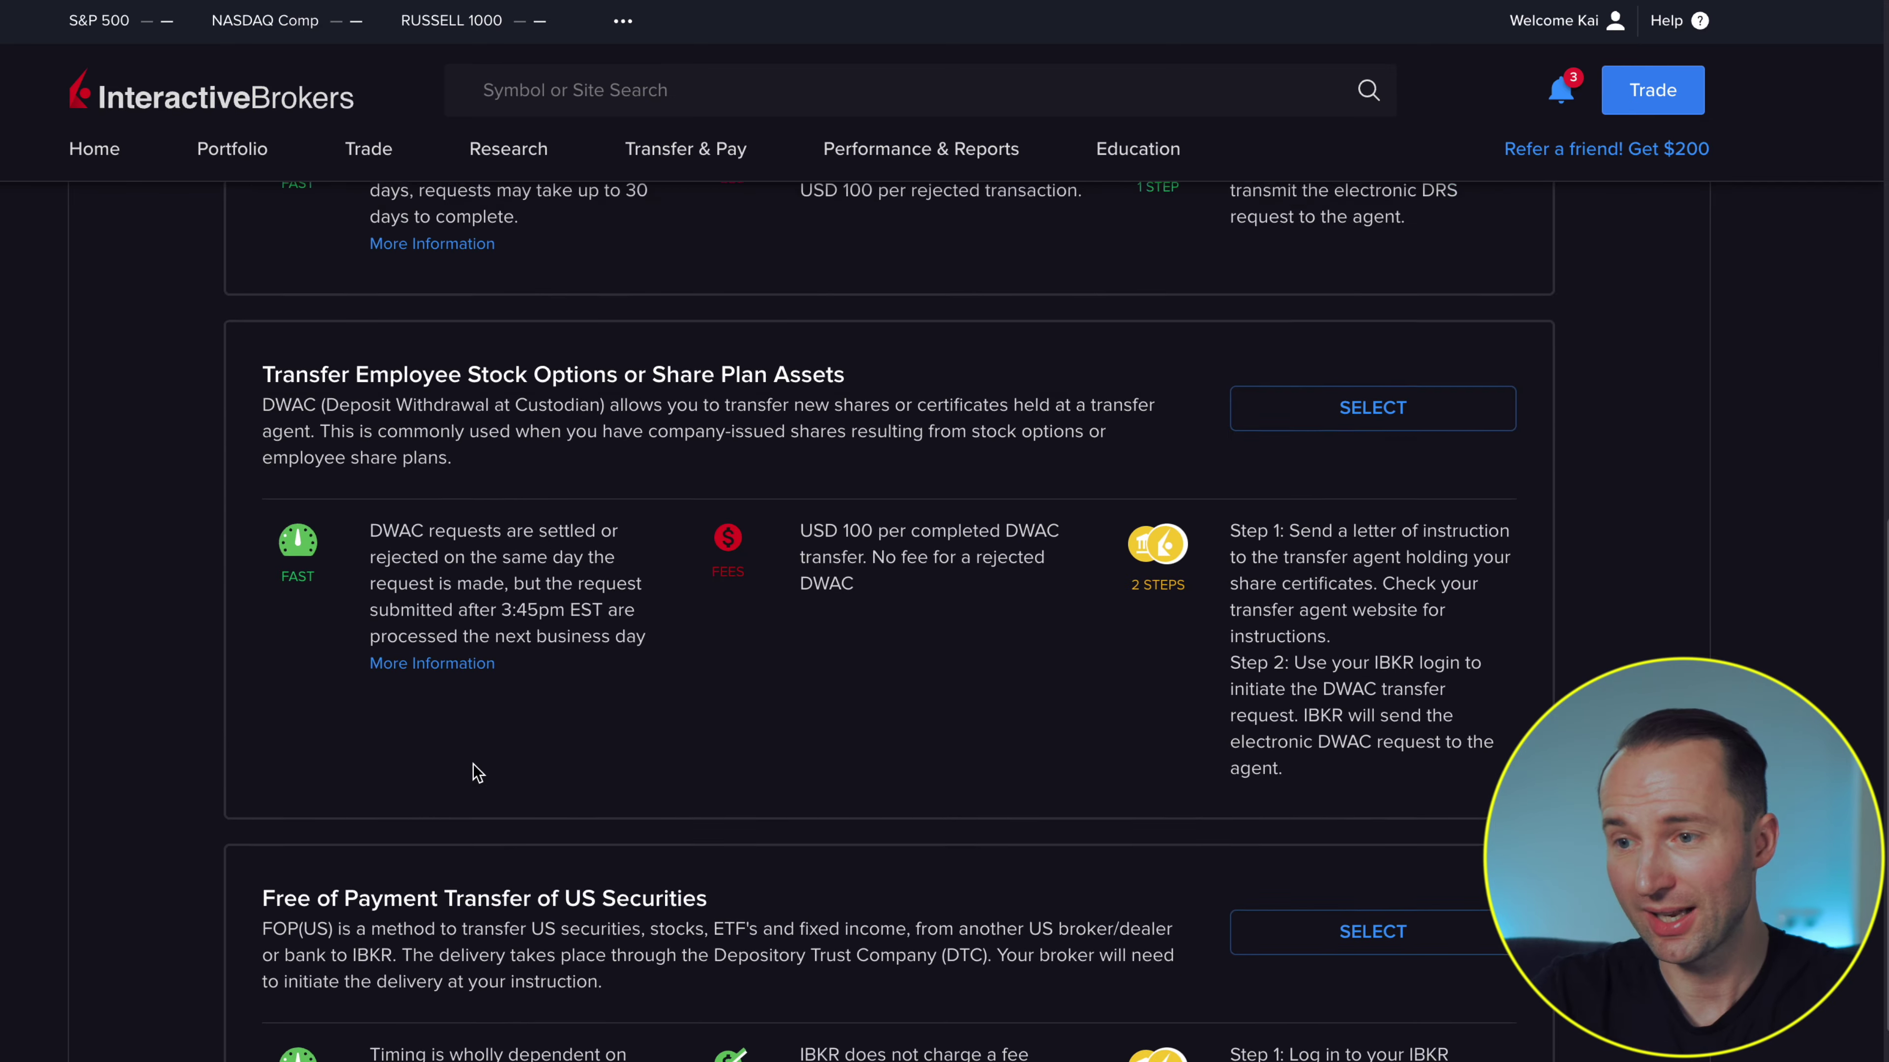
pyautogui.scroll(8, 472, 765)
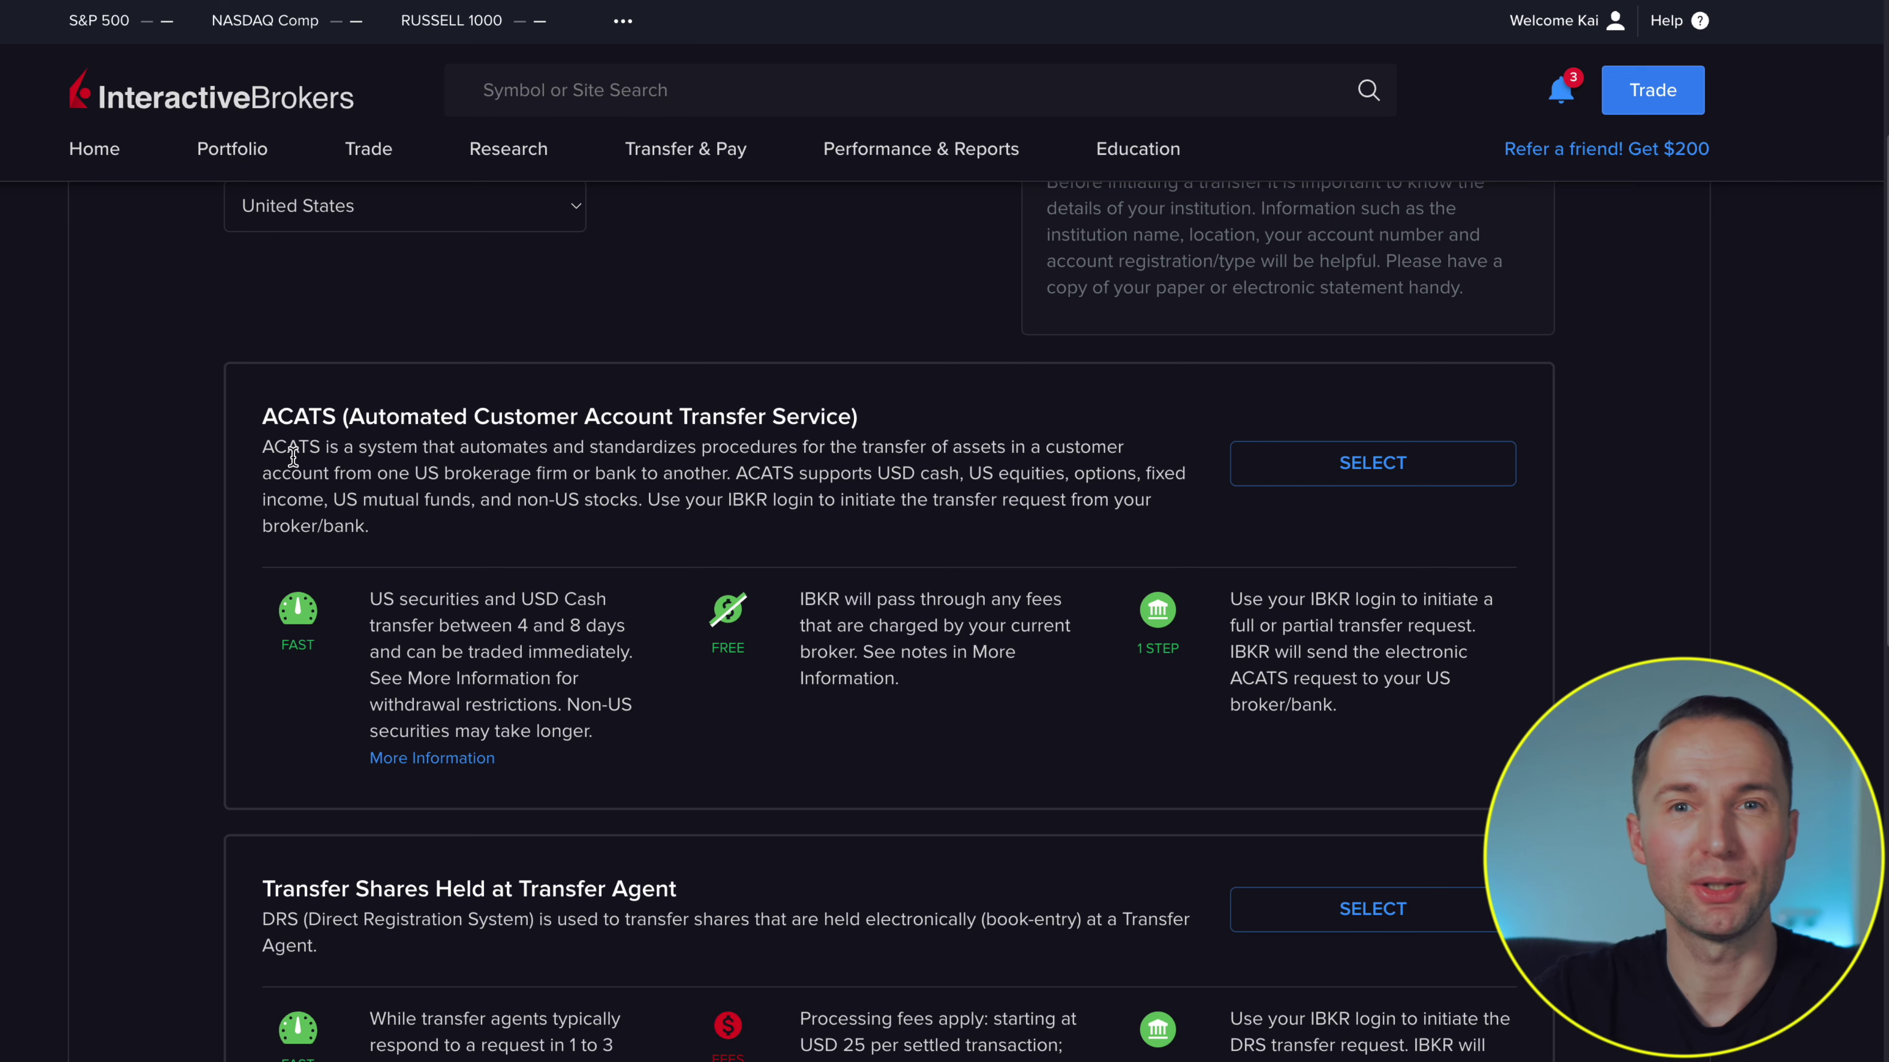
pyautogui.click(1387, 466)
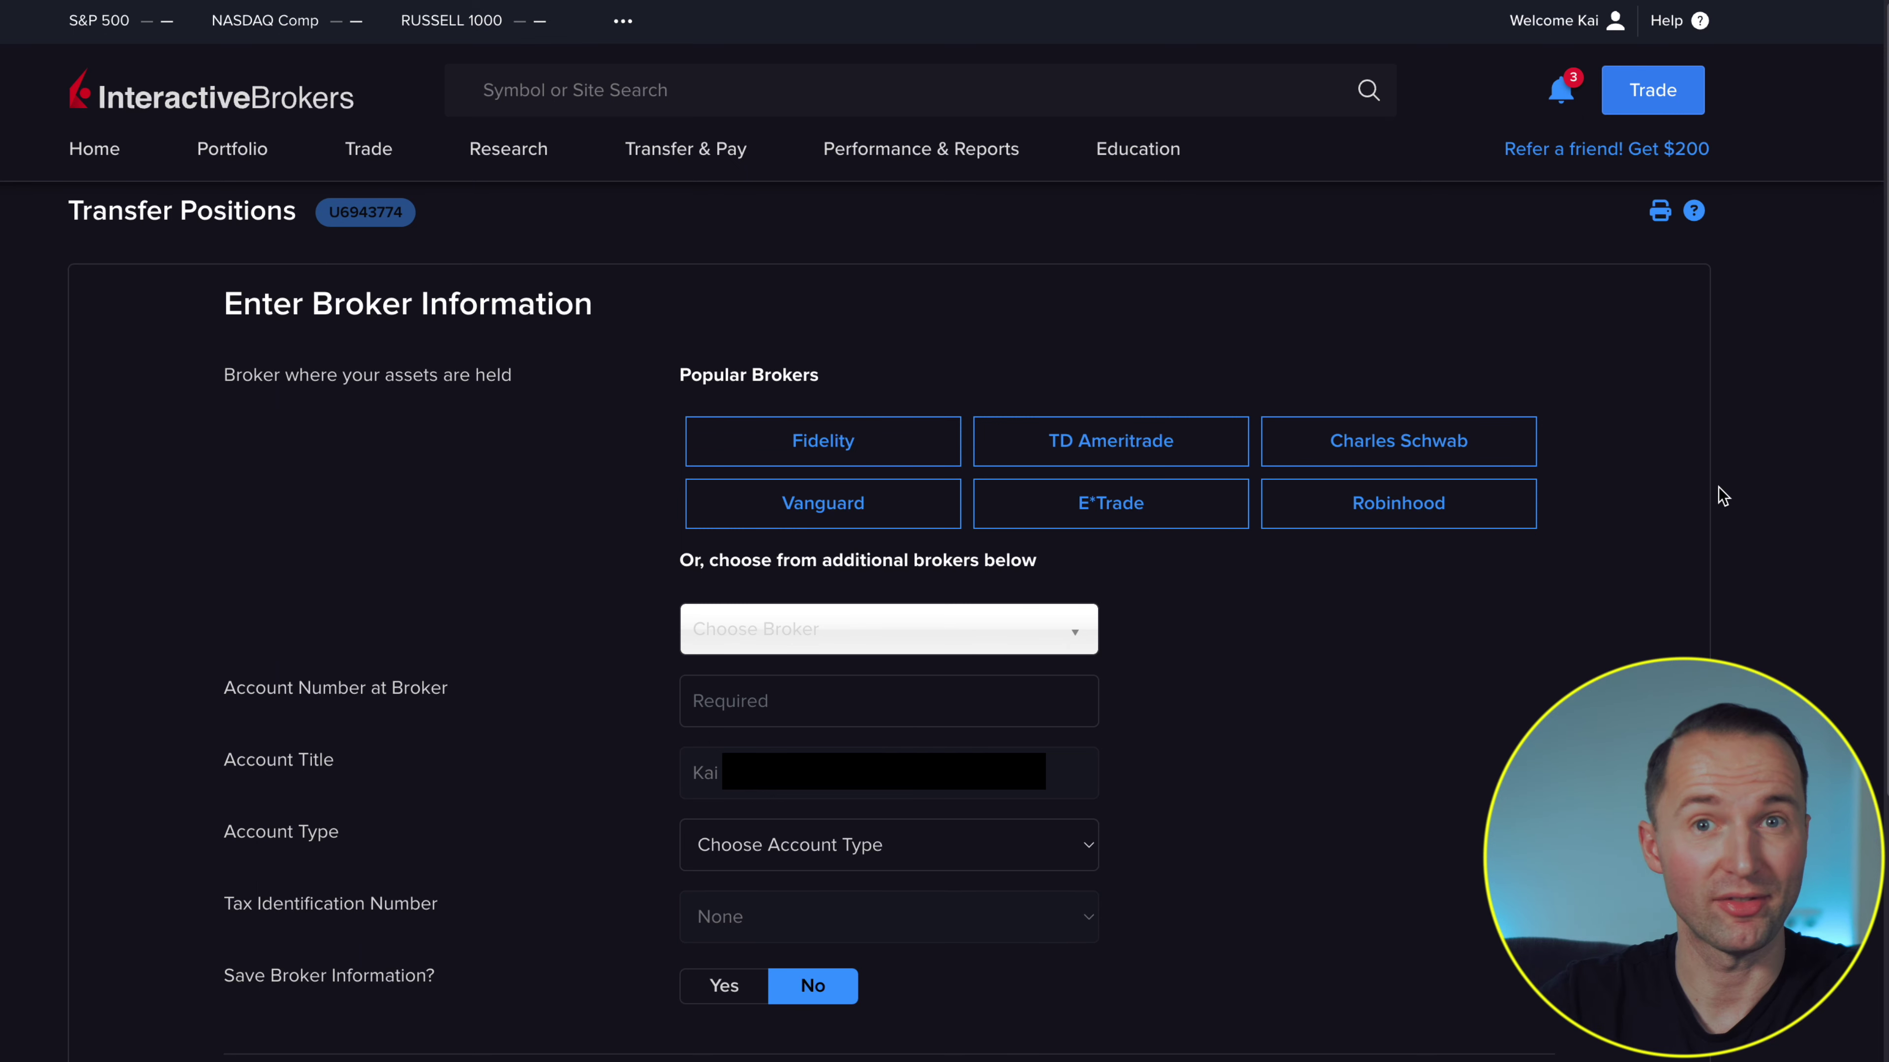
pyautogui.click(975, 642)
pyautogui.scroll(-10, 966, 860)
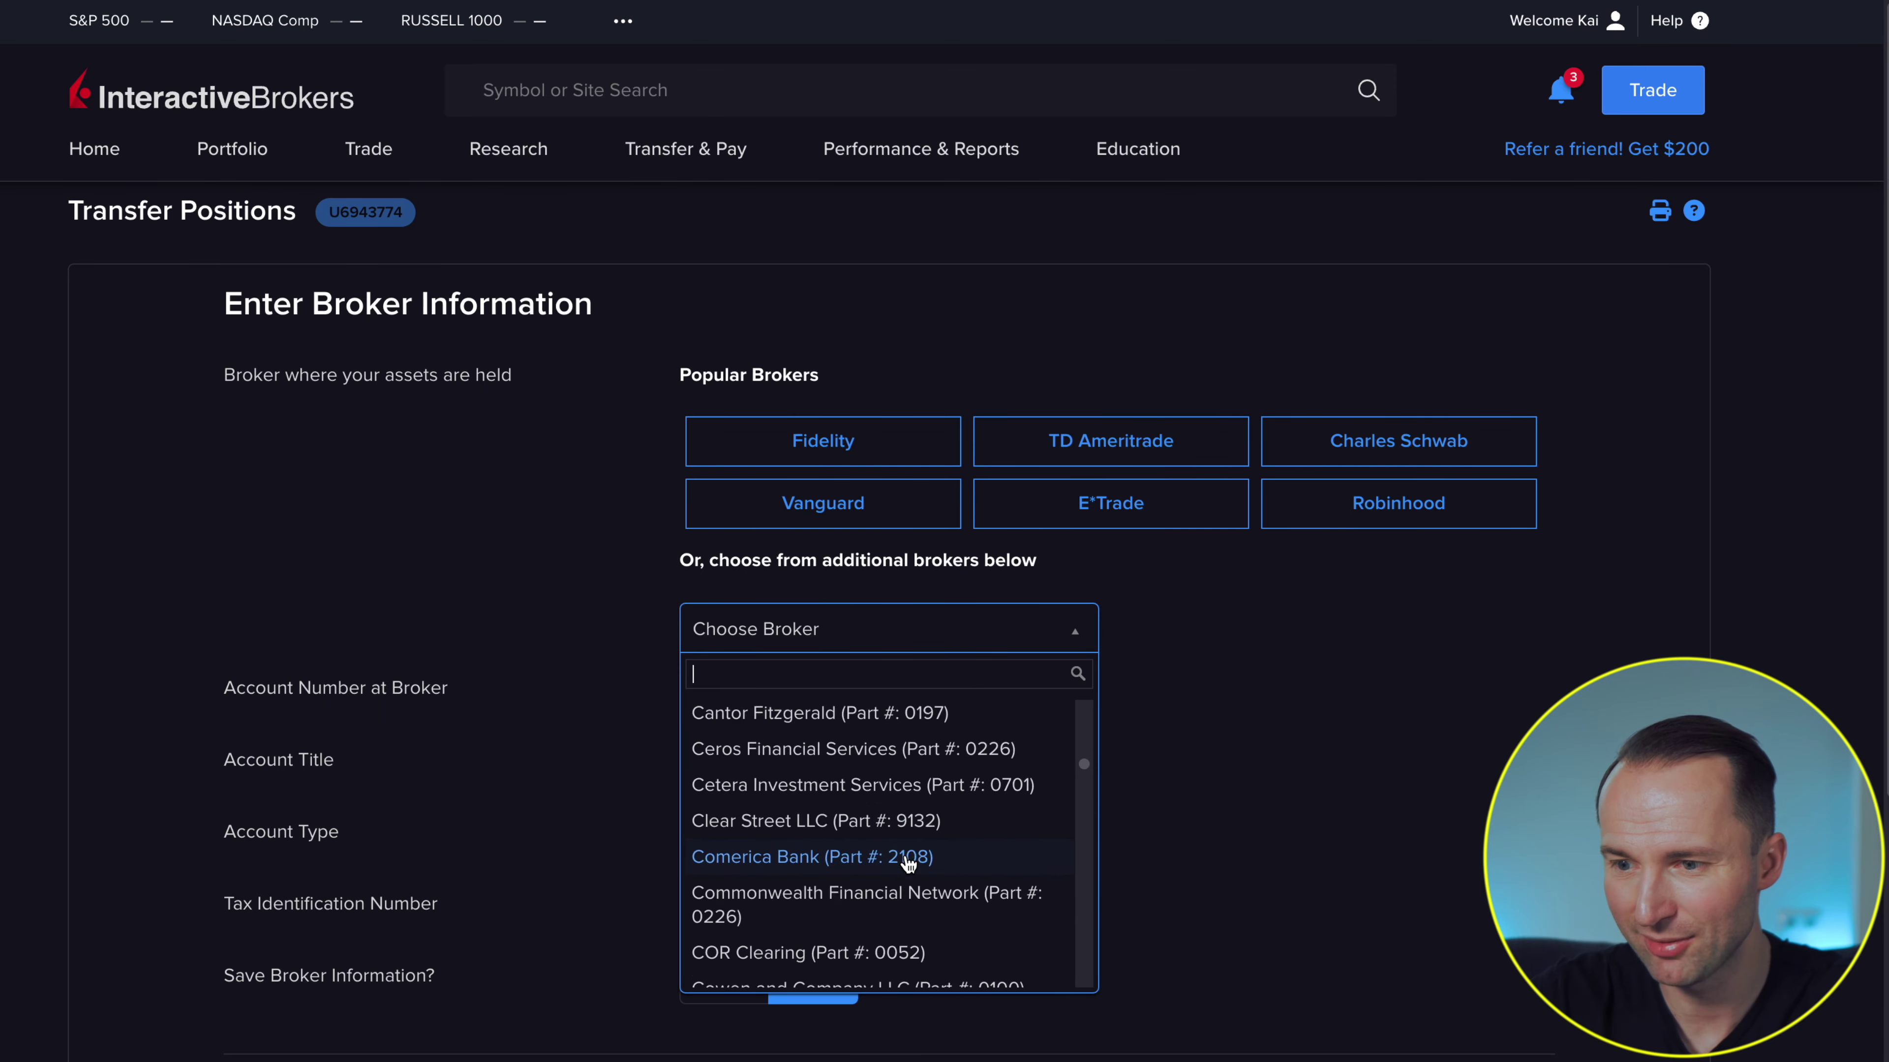
pyautogui.scroll(-20, 907, 863)
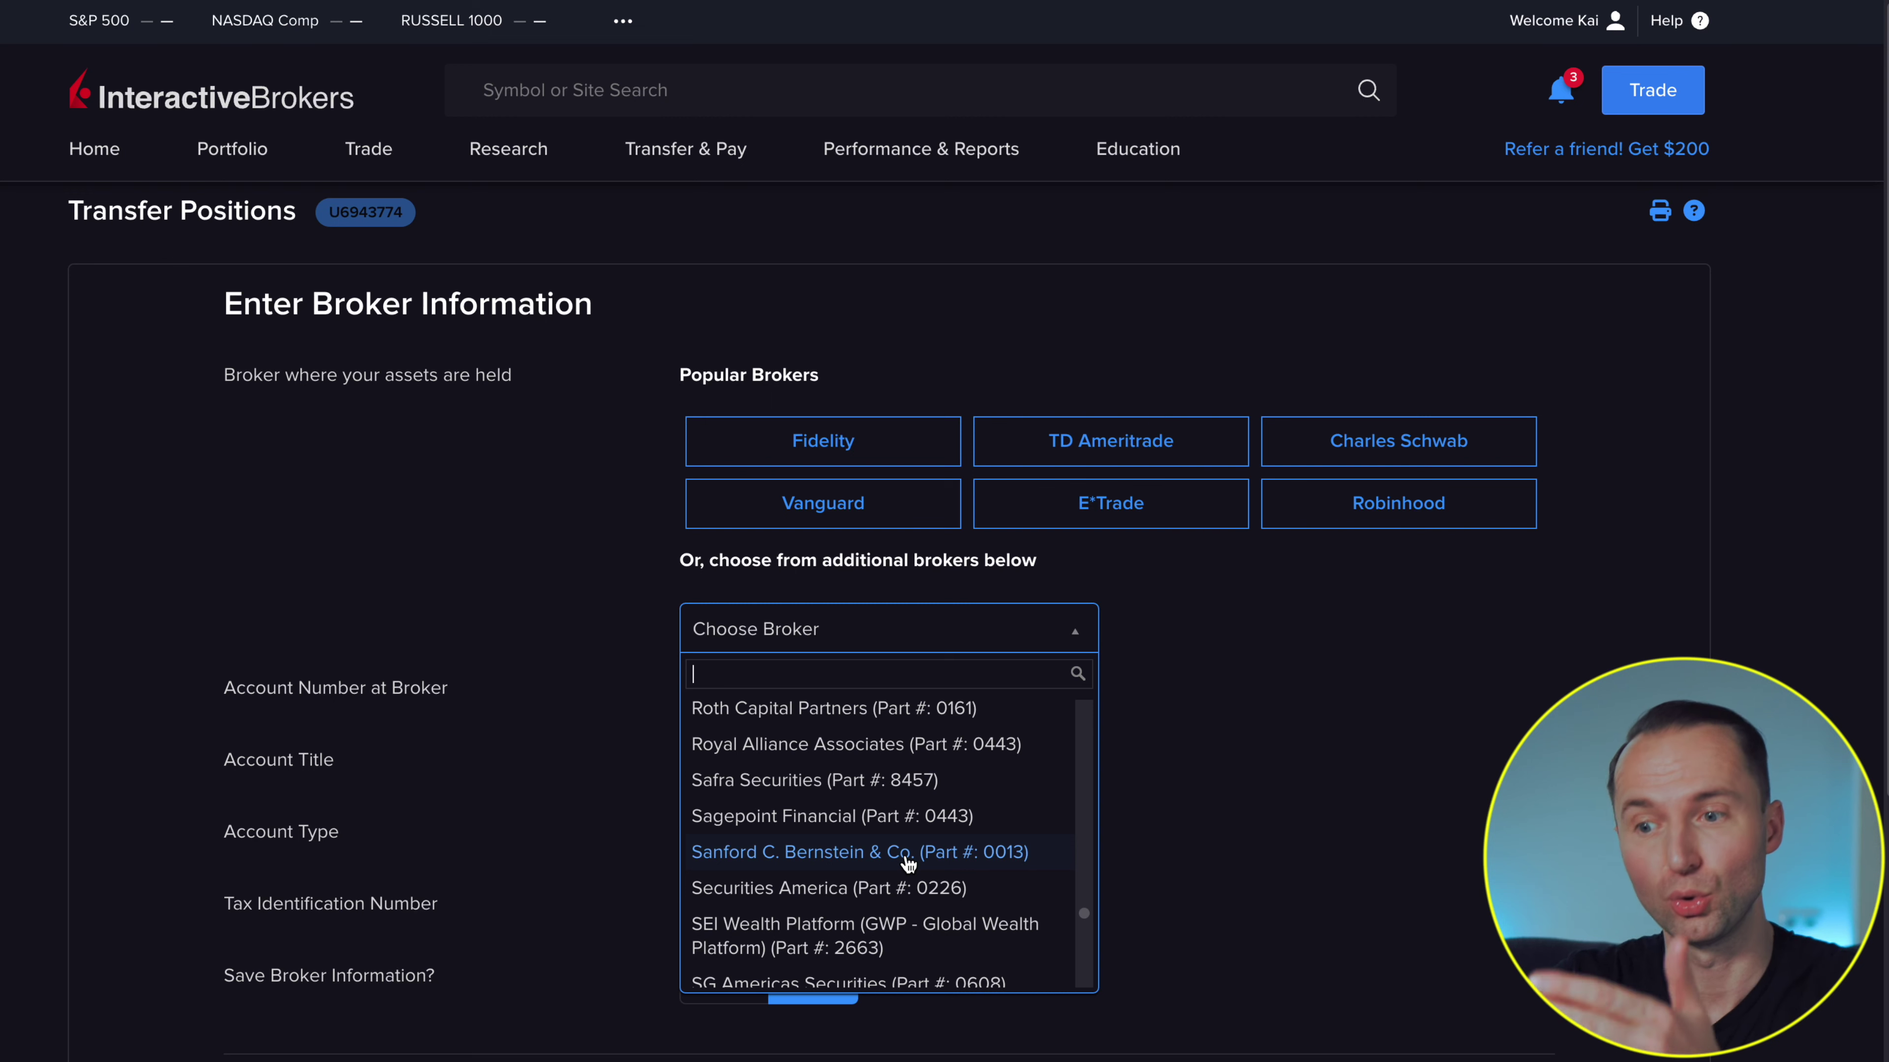
pyautogui.scroll(-5, 907, 863)
pyautogui.scroll(20, 907, 863)
pyautogui.scroll(10, 906, 863)
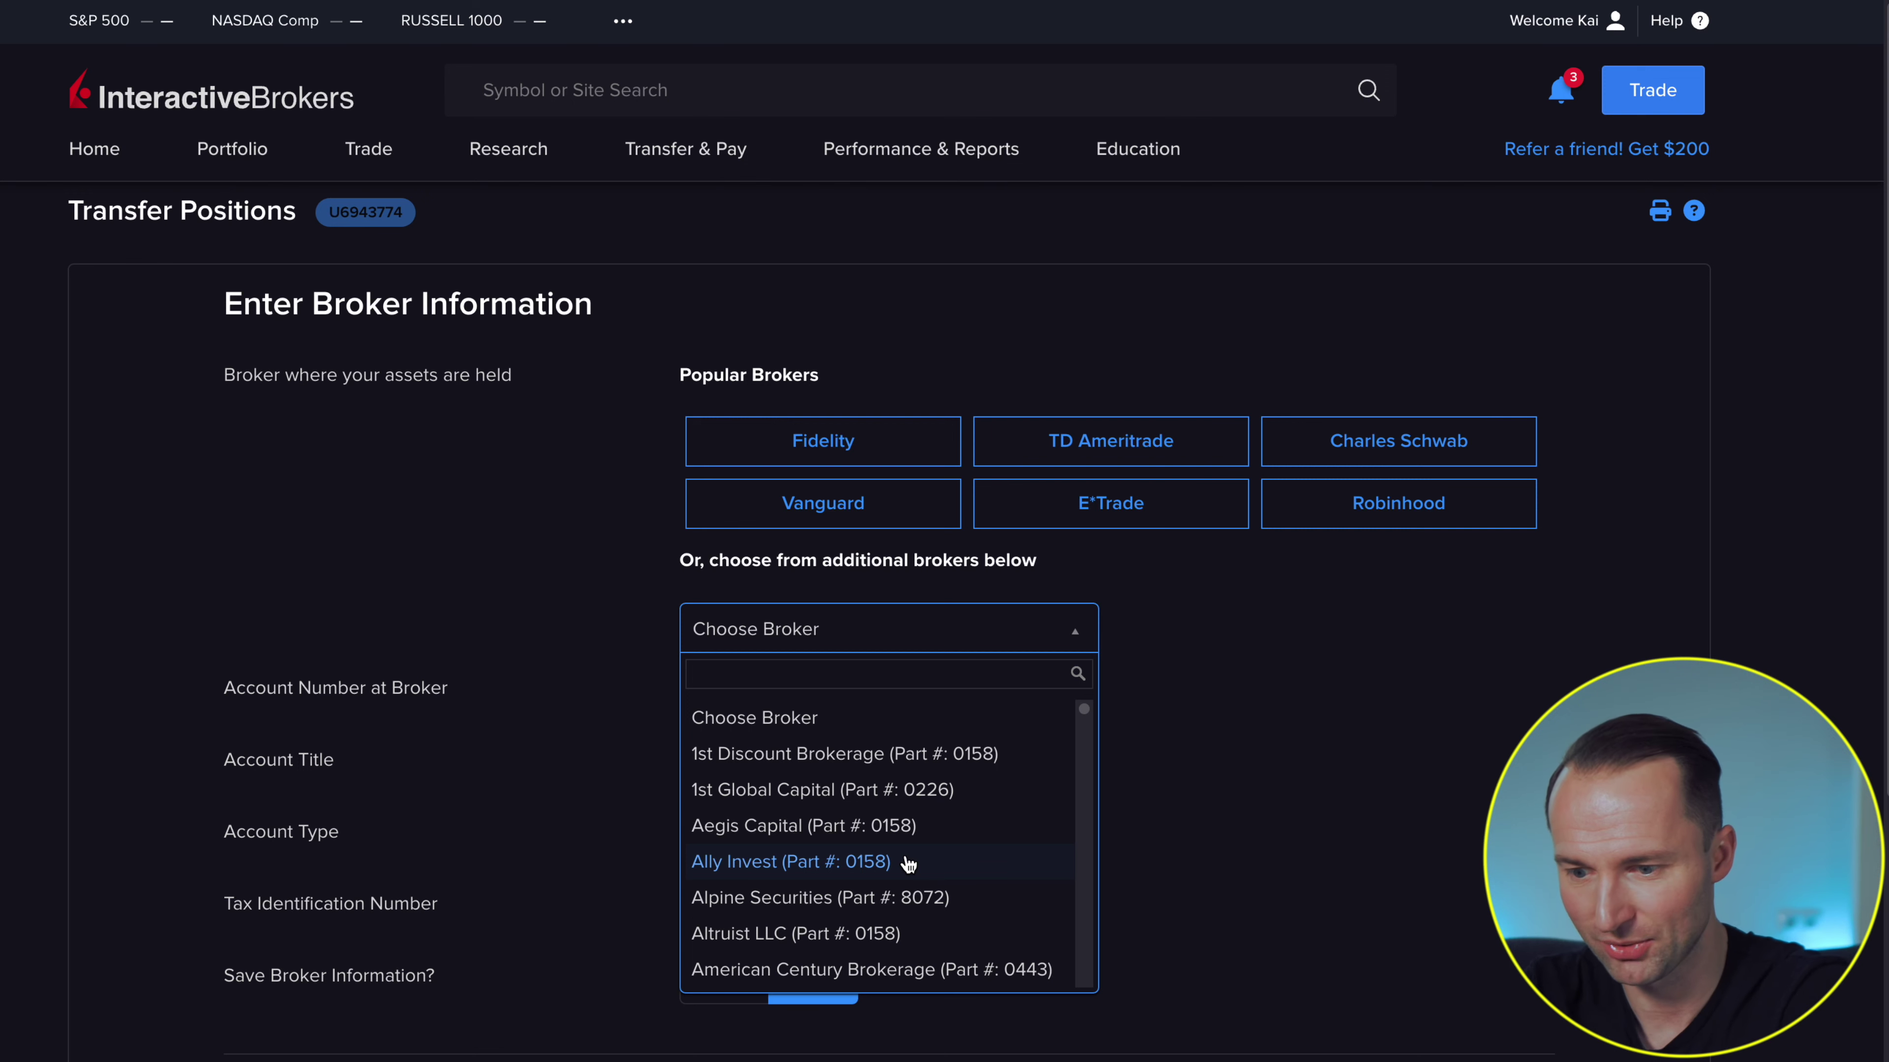
pyautogui.write('rev')
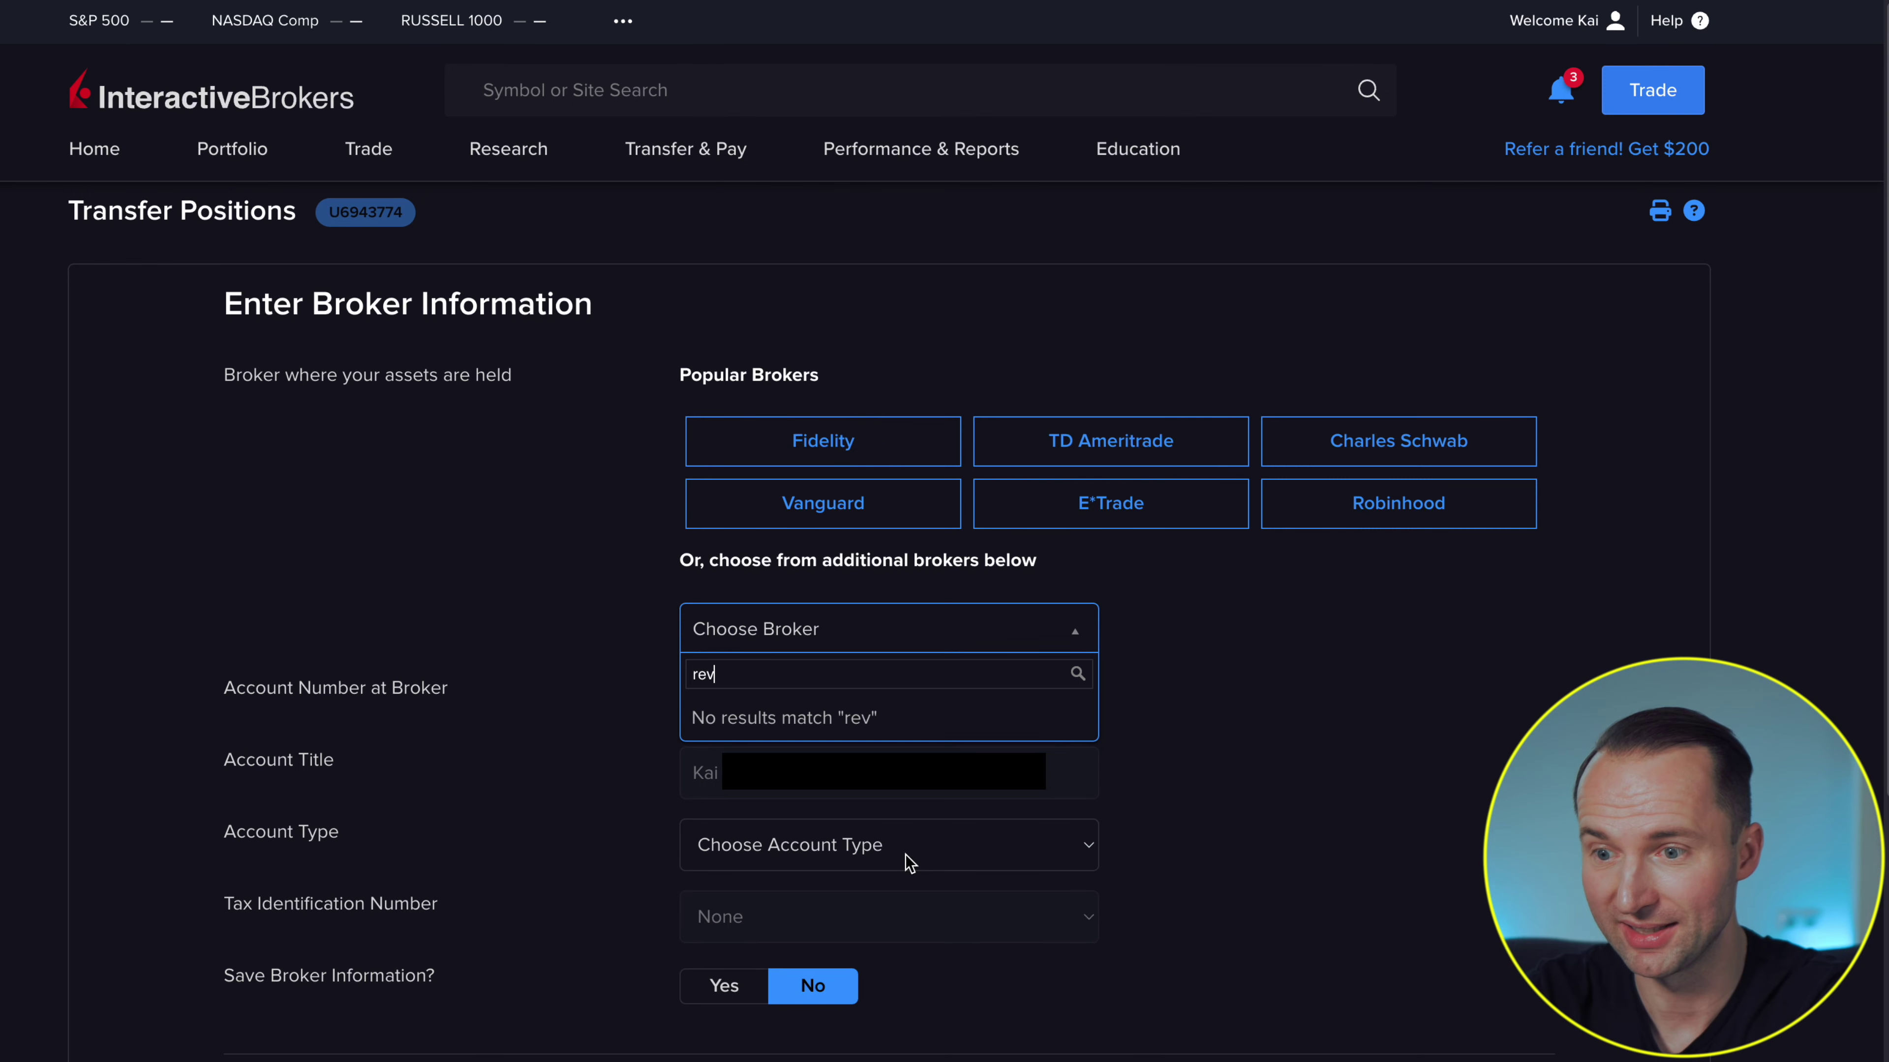
pyautogui.press('BackSpace')
pyautogui.press('BackSpace')
pyautogui.press('BackSpace')
pyautogui.write('dr')
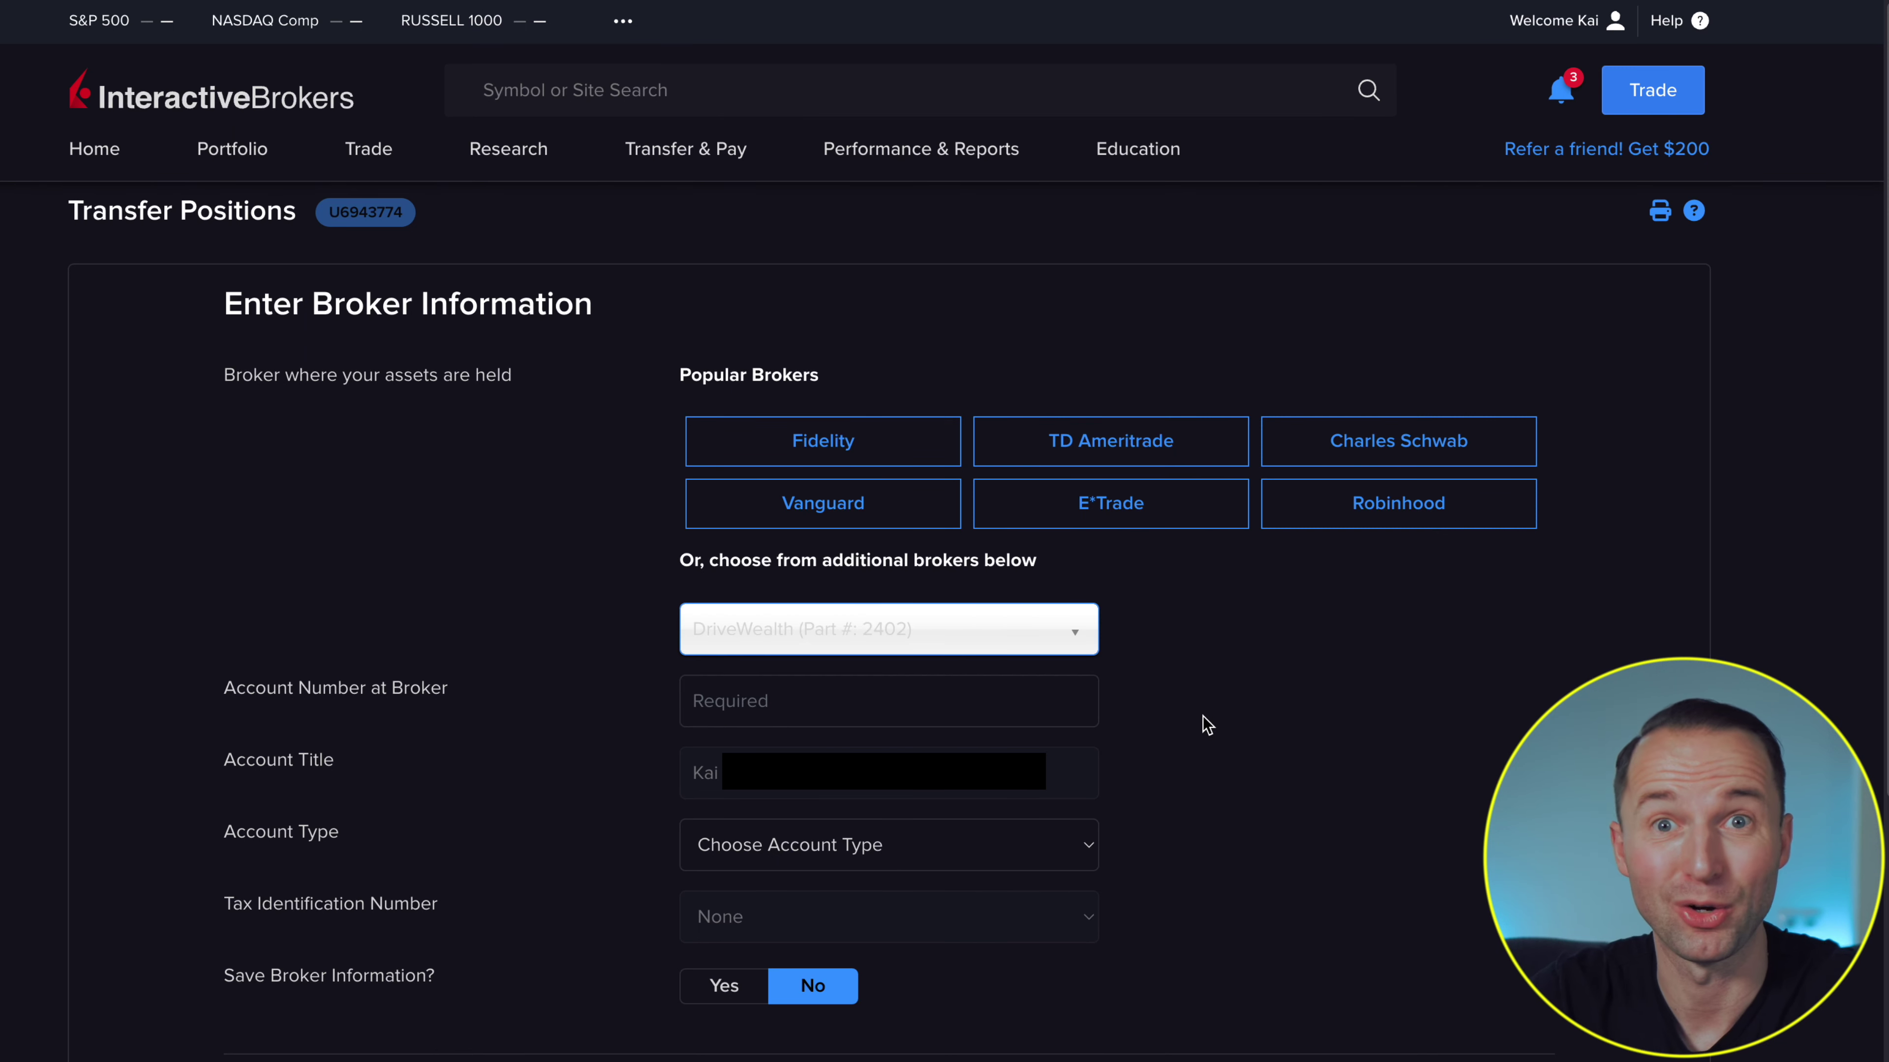
pyautogui.click(953, 712)
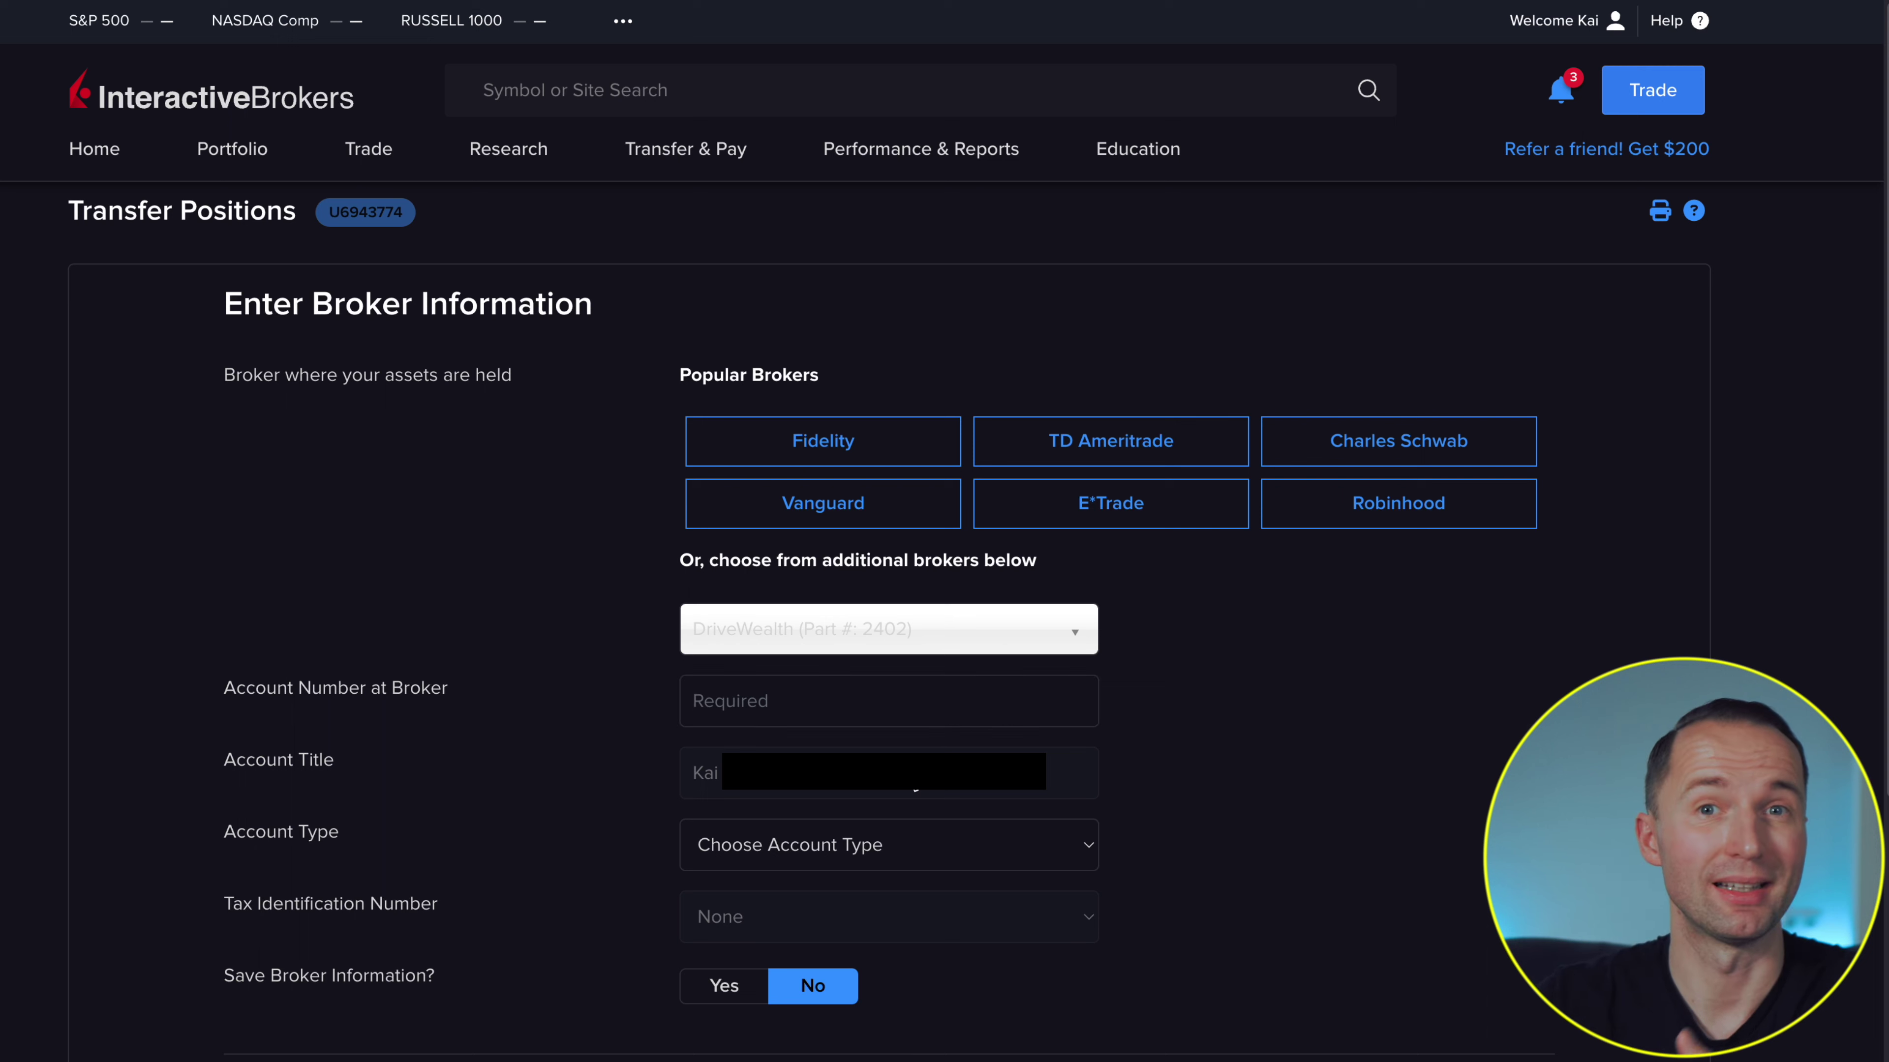
# Step: Set the Account Type to Individual
pyautogui.click(875, 850)
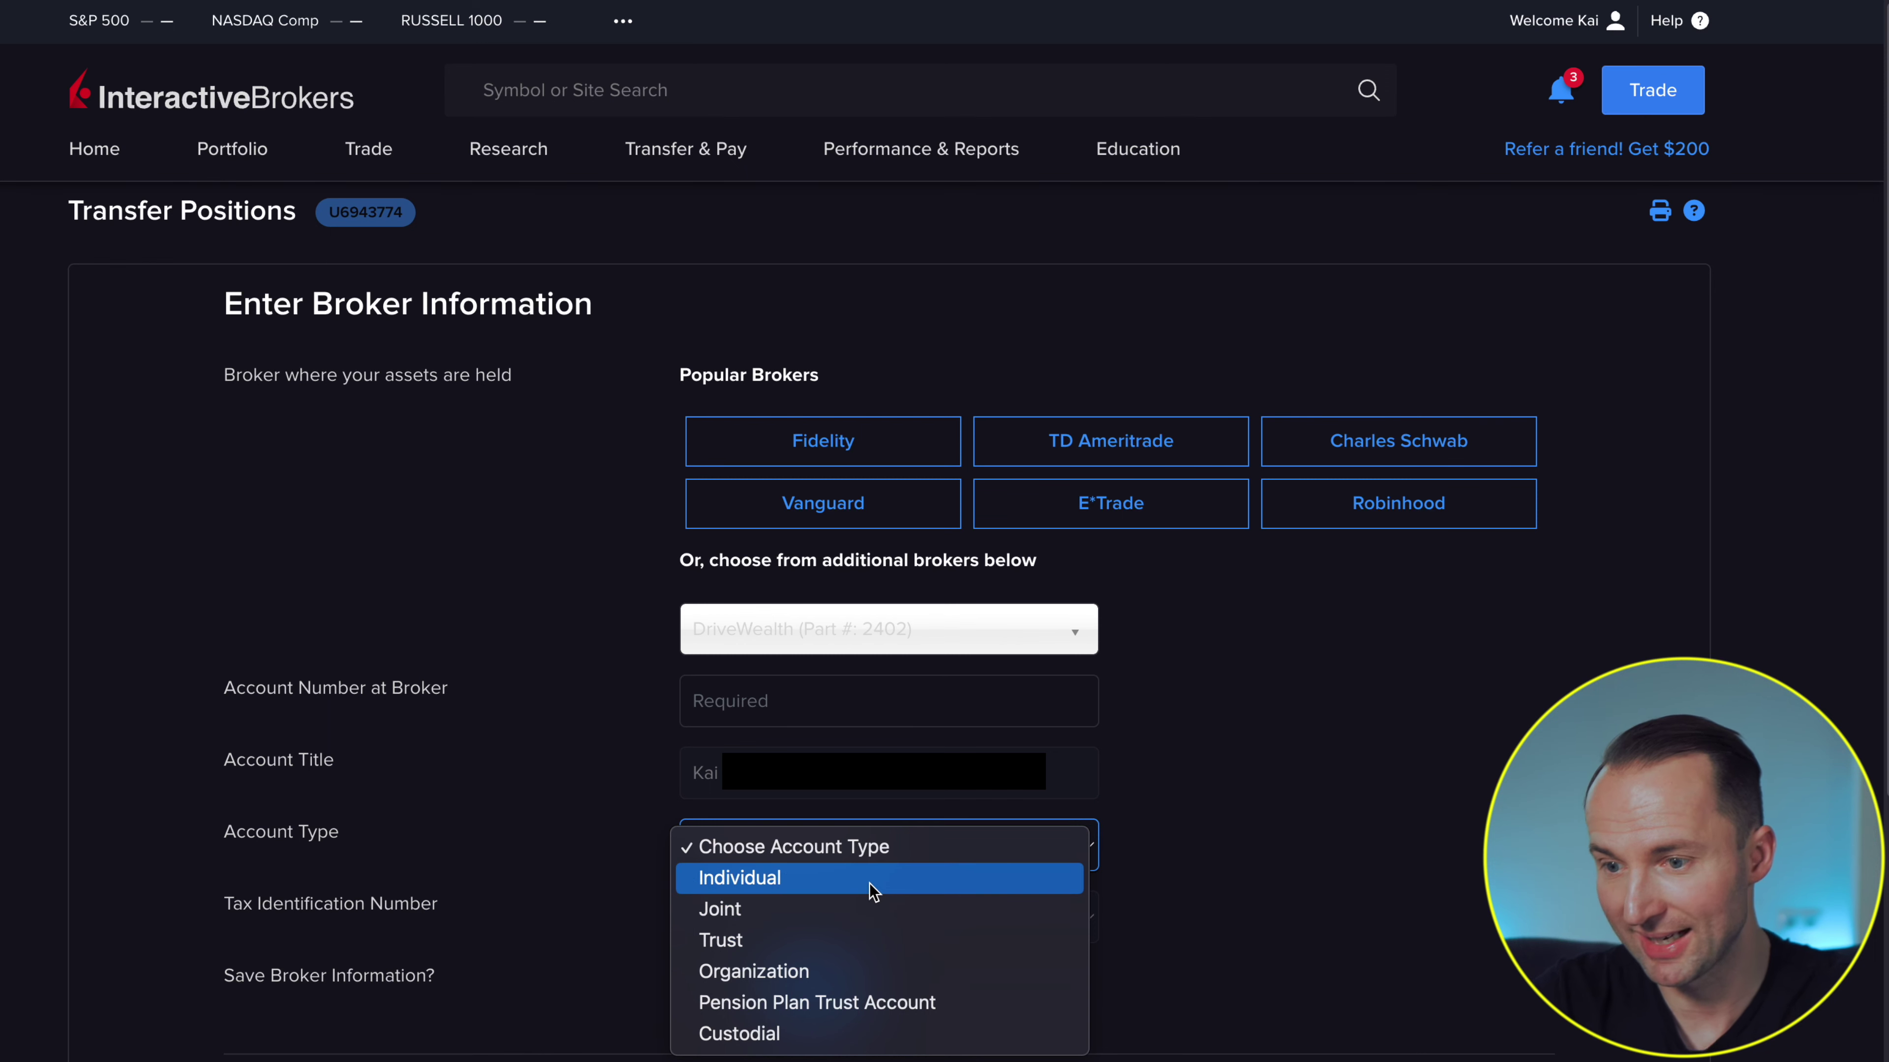
pyautogui.click(937, 892)
pyautogui.click(1252, 870)
pyautogui.scroll(-1, 1252, 869)
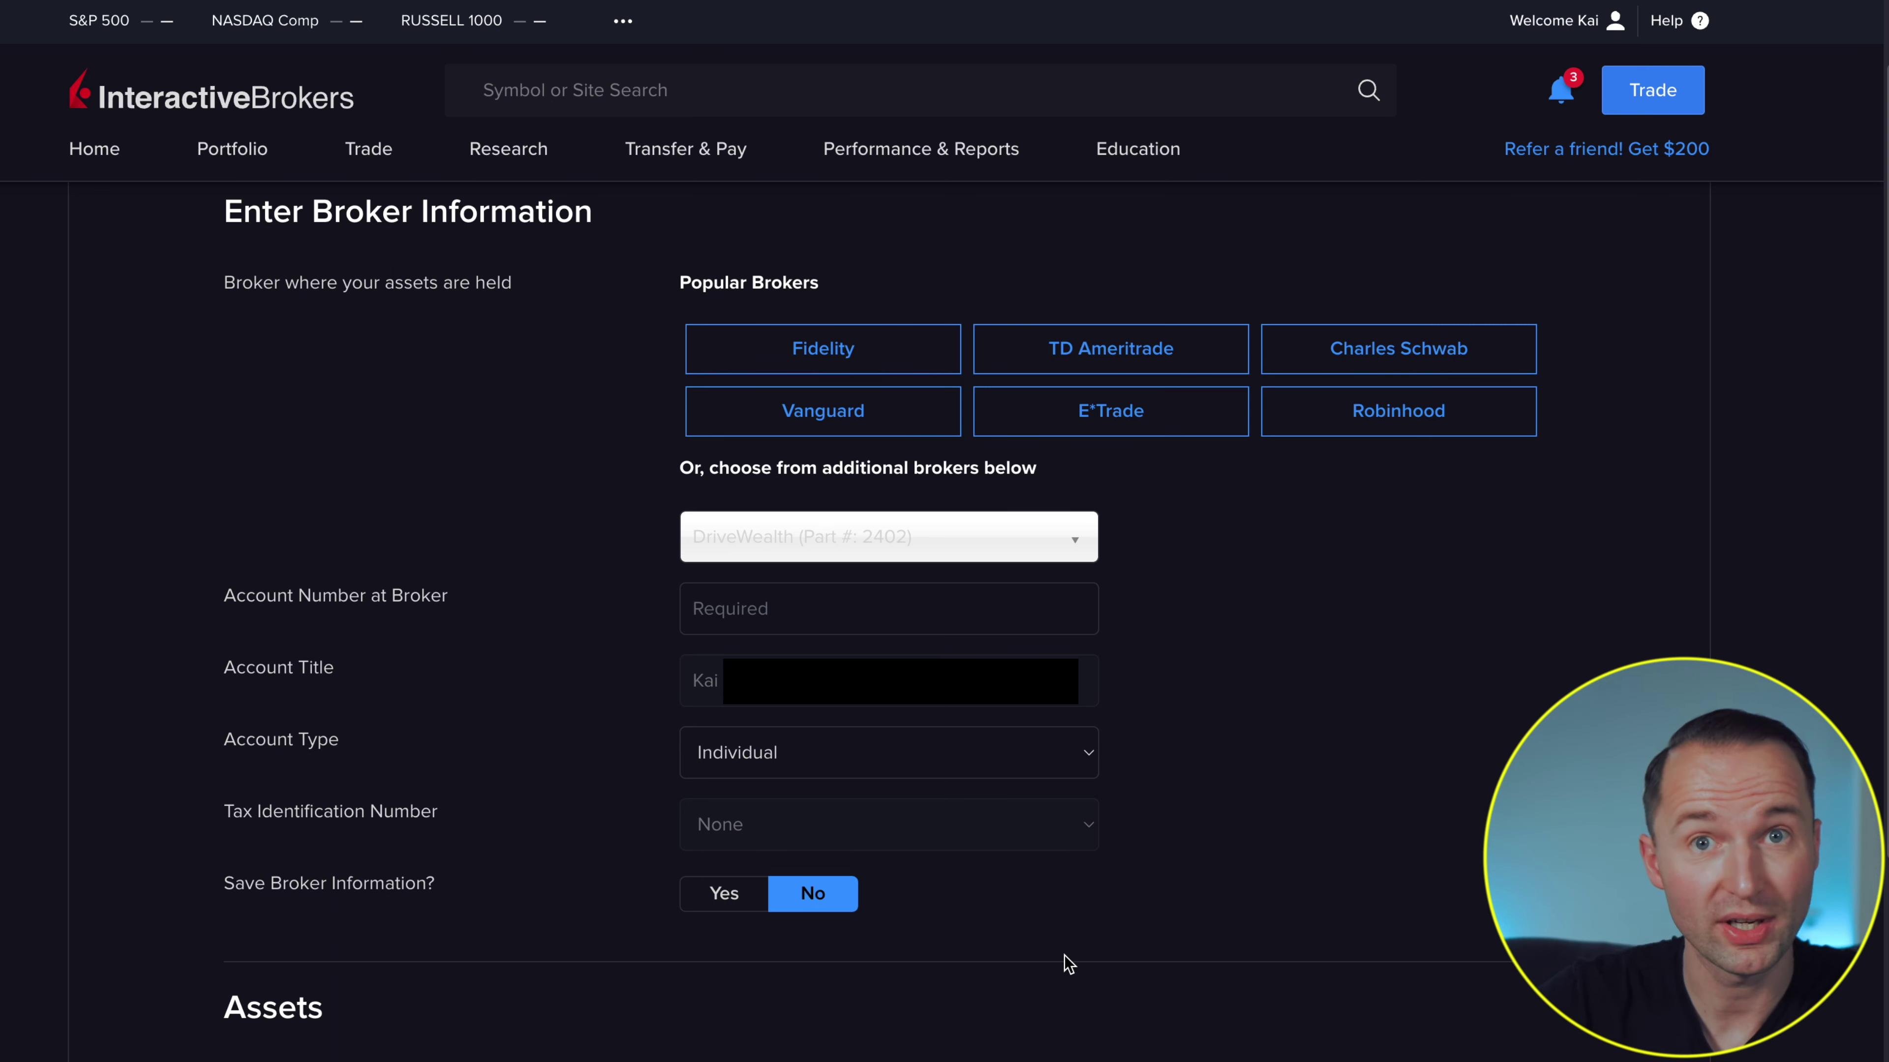
pyautogui.scroll(-1, 1064, 955)
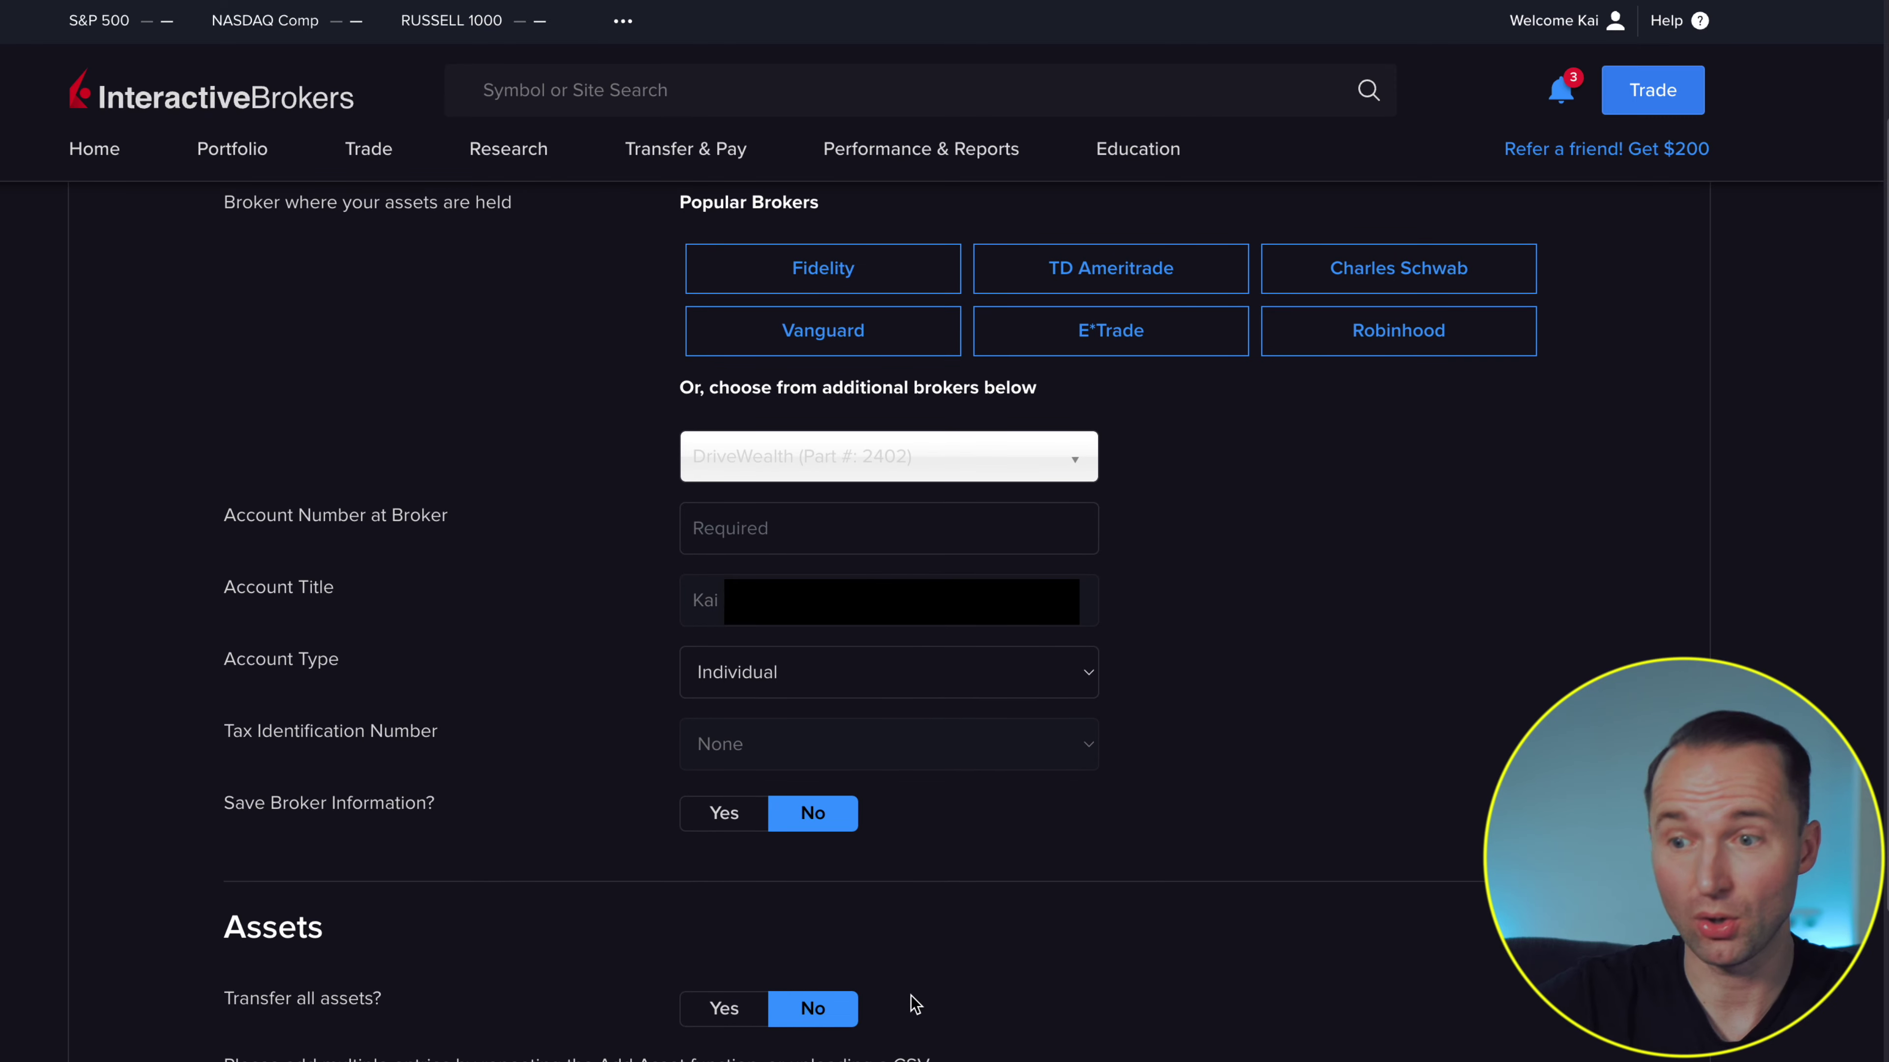
# Step: Toggle Transfer all assets to Yes, then back to No
pyautogui.click(738, 1010)
pyautogui.click(818, 1015)
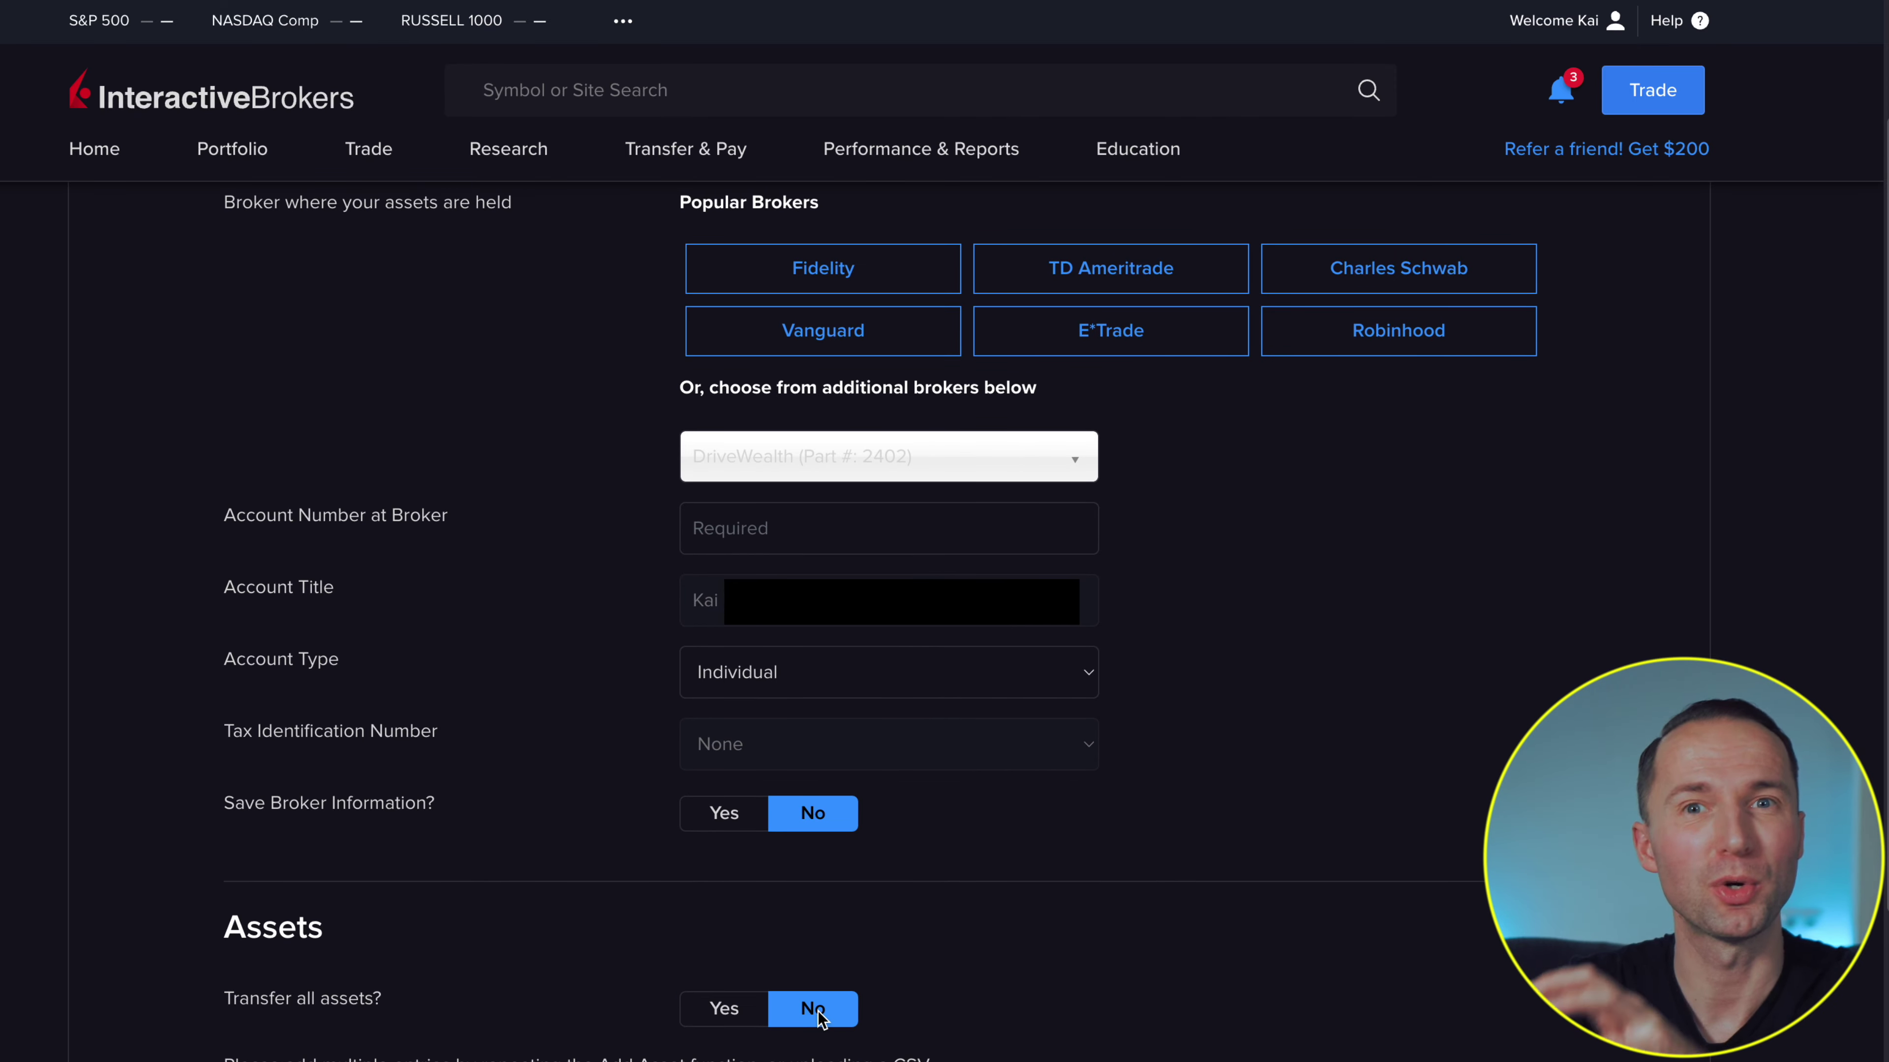
pyautogui.scroll(-3, 821, 1019)
pyautogui.scroll(-3, 821, 1018)
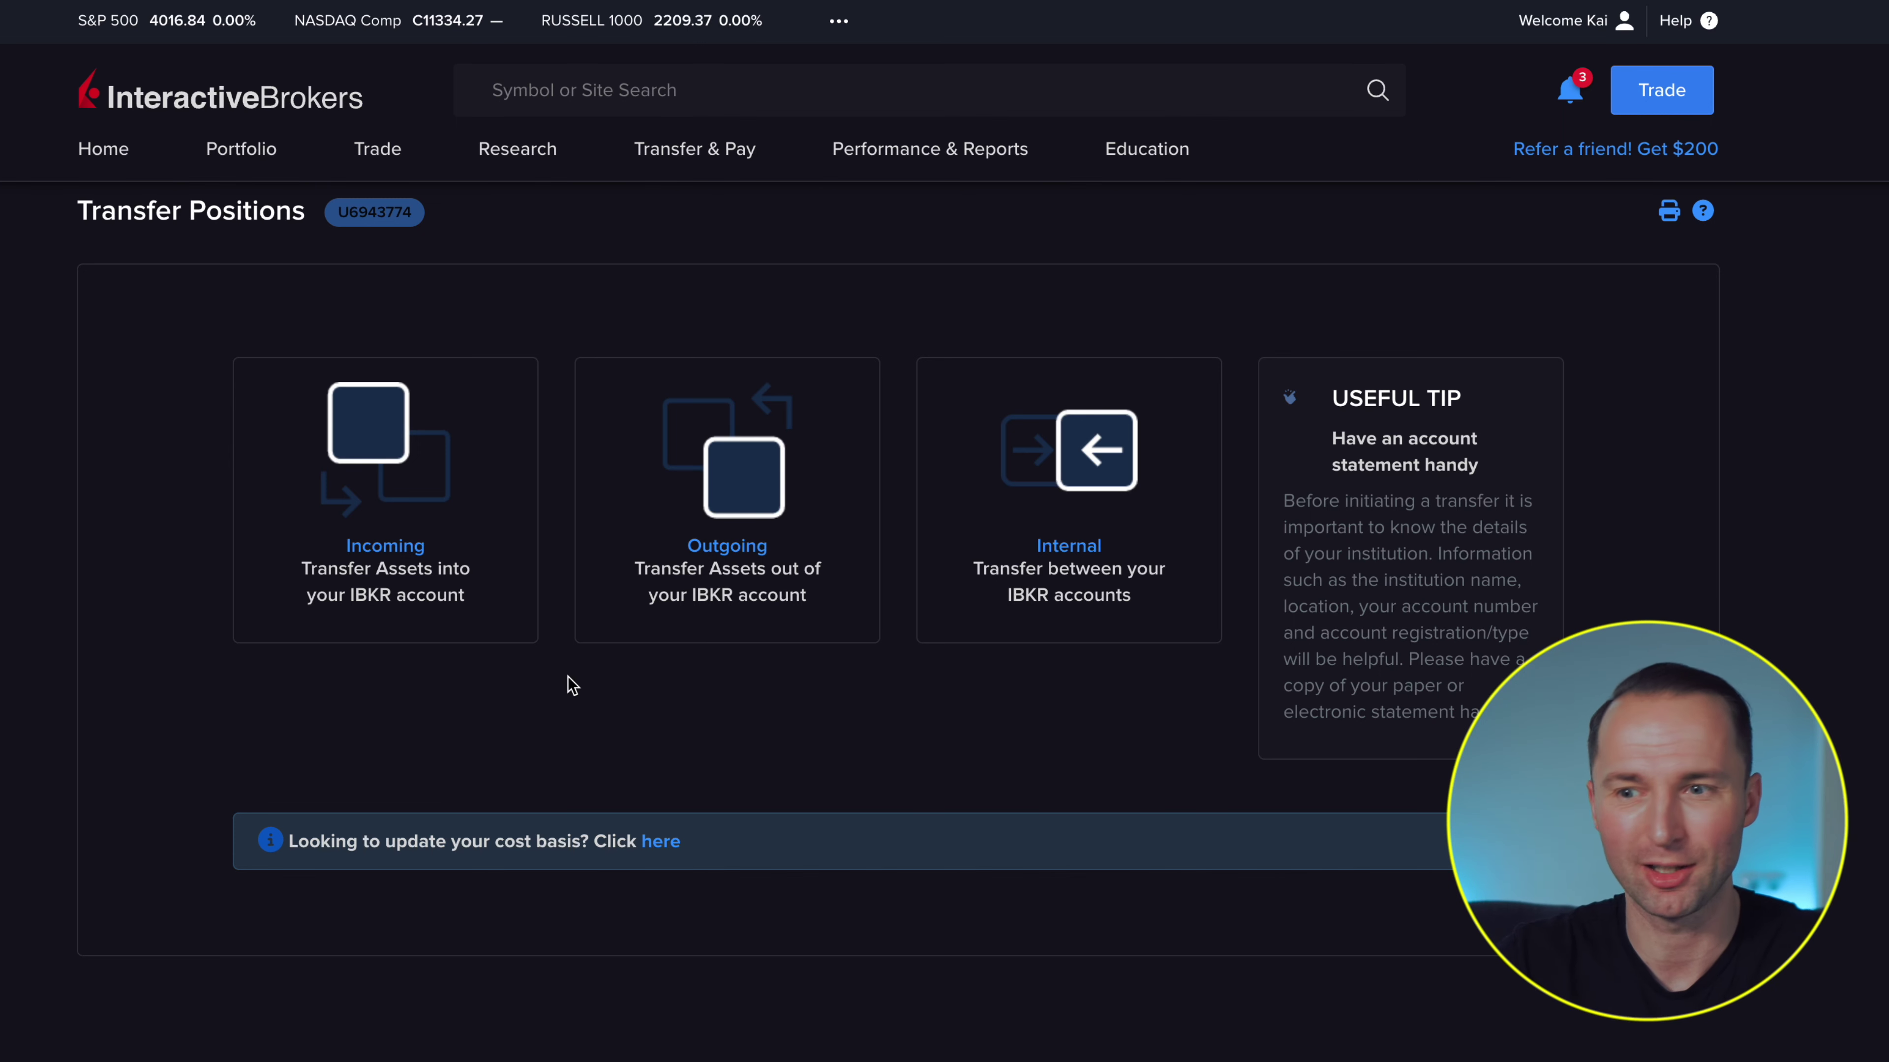
# Step: Start an incoming transfer with All Other Regions as the delivering firm's region
pyautogui.click(388, 514)
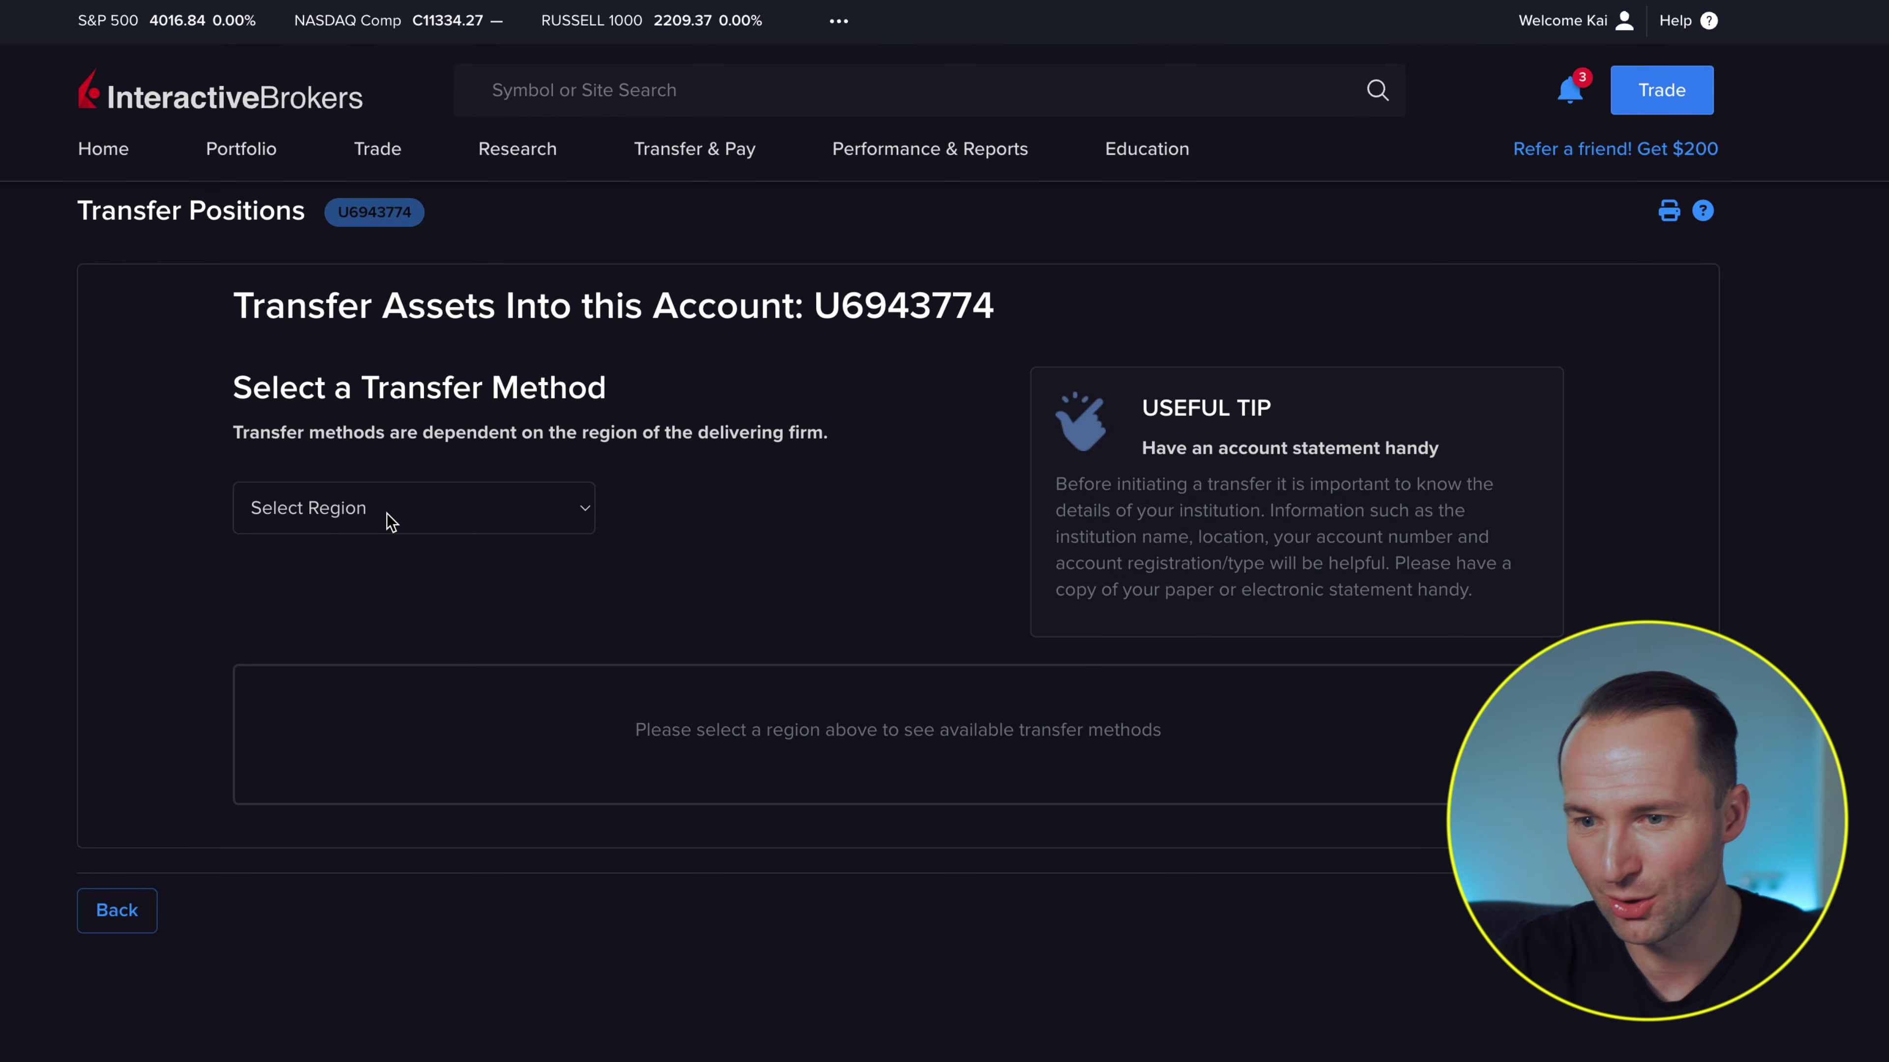
pyautogui.click(392, 521)
pyautogui.click(363, 540)
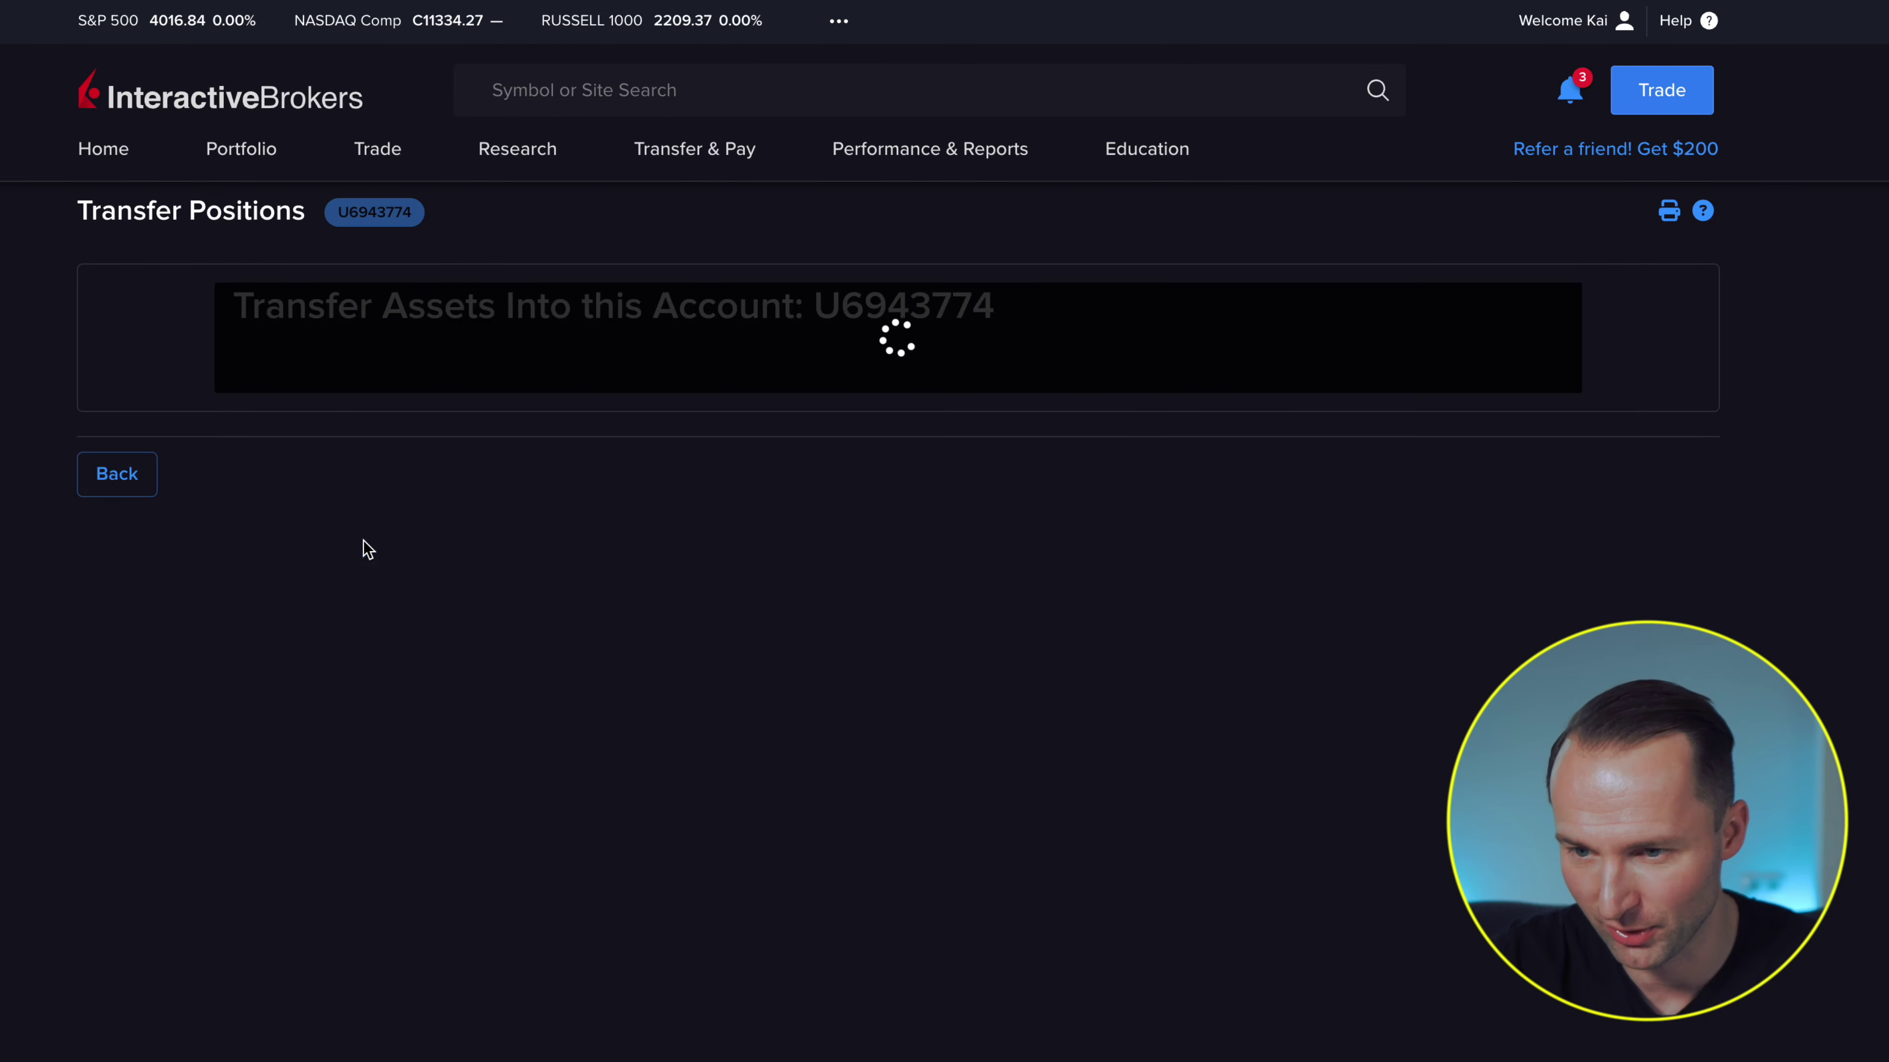
pyautogui.scroll(-5, 368, 549)
pyautogui.scroll(5, 368, 549)
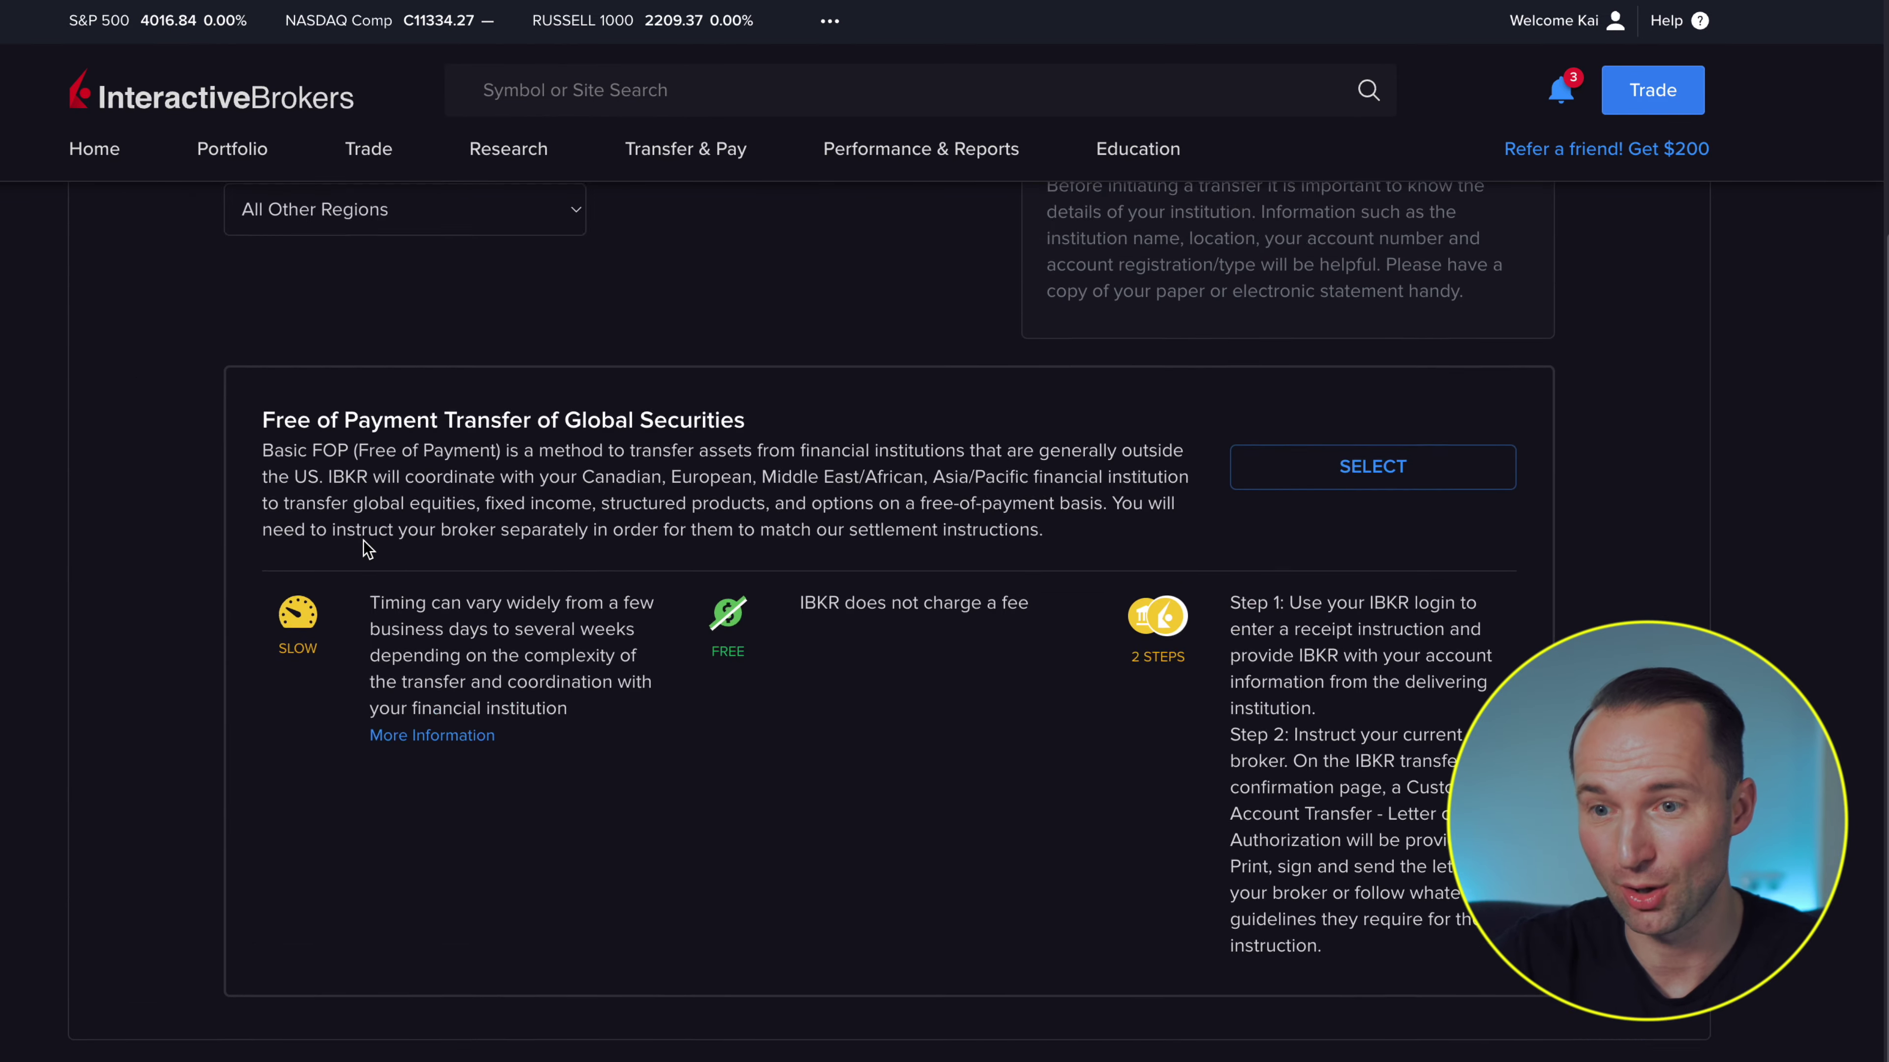
pyautogui.scroll(-1, 332, 628)
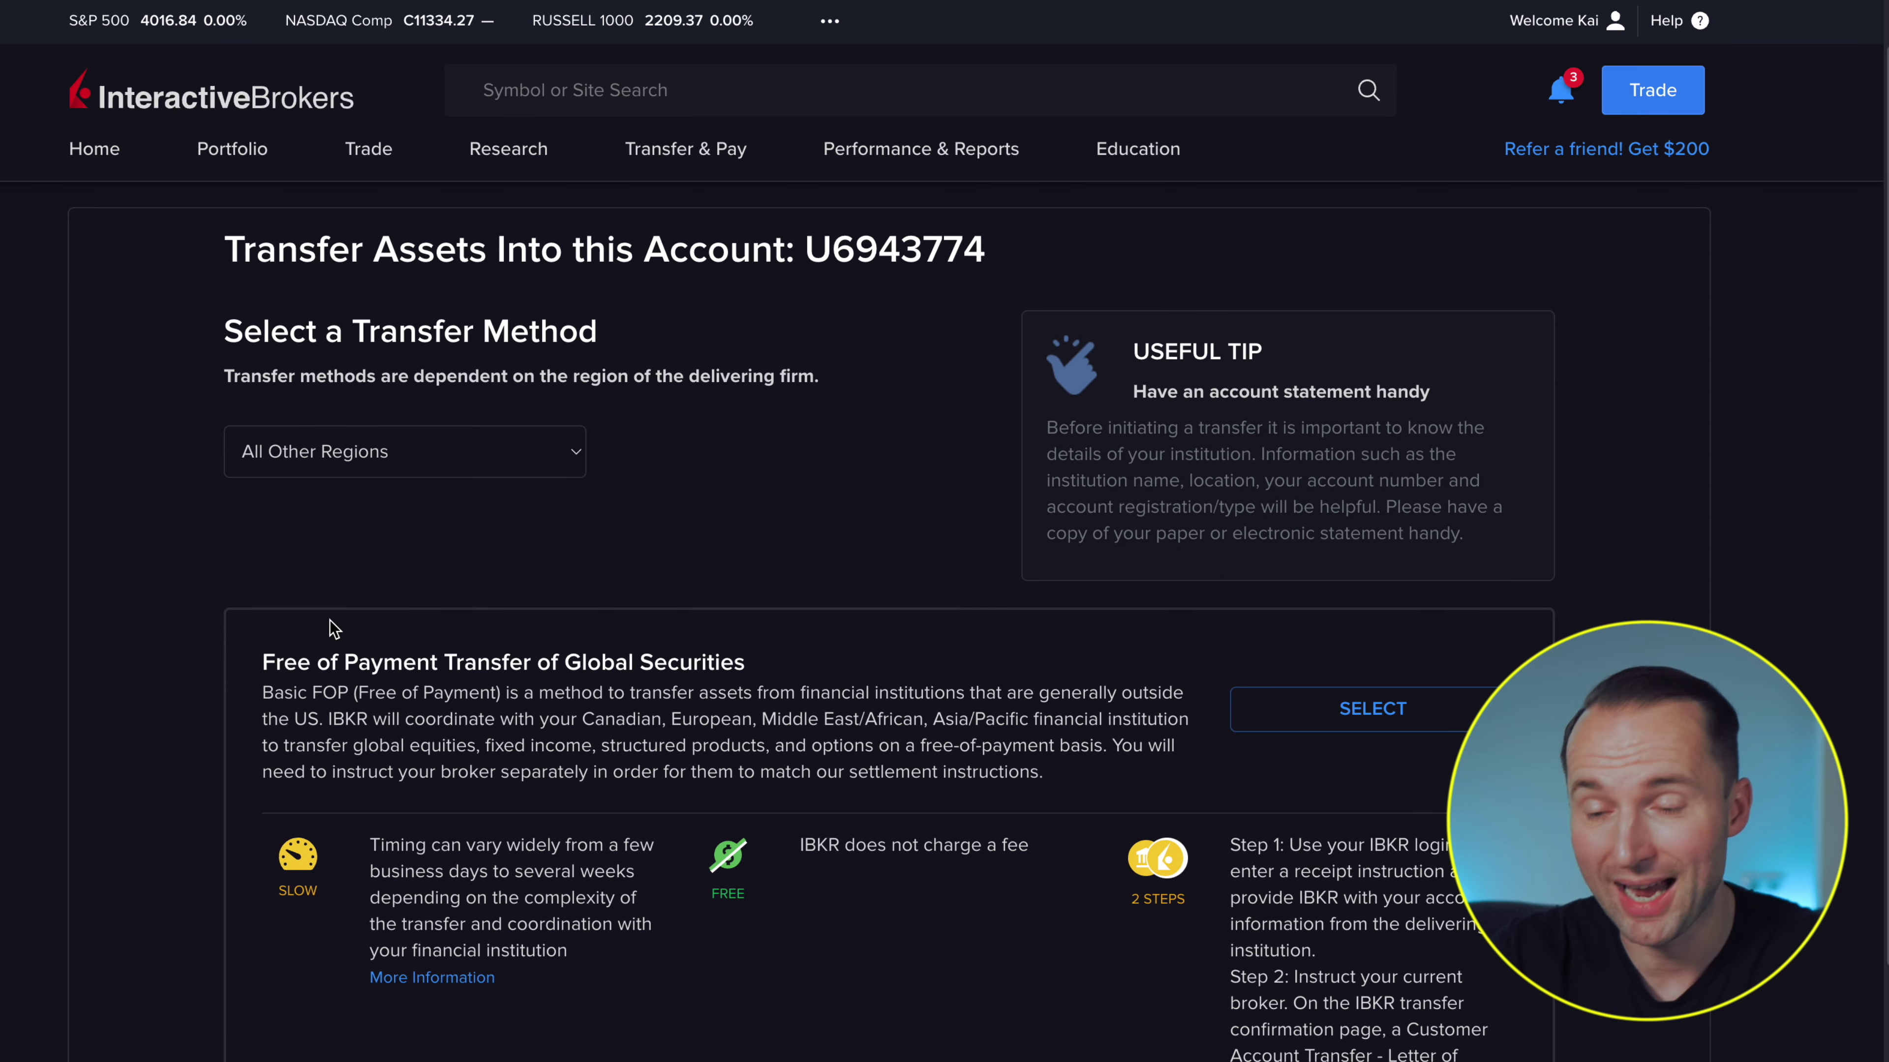
# Step: Choose the Free of Payment Transfer of Global Securities method
pyautogui.moveTo(266, 660); pyautogui.dragTo(671, 668)
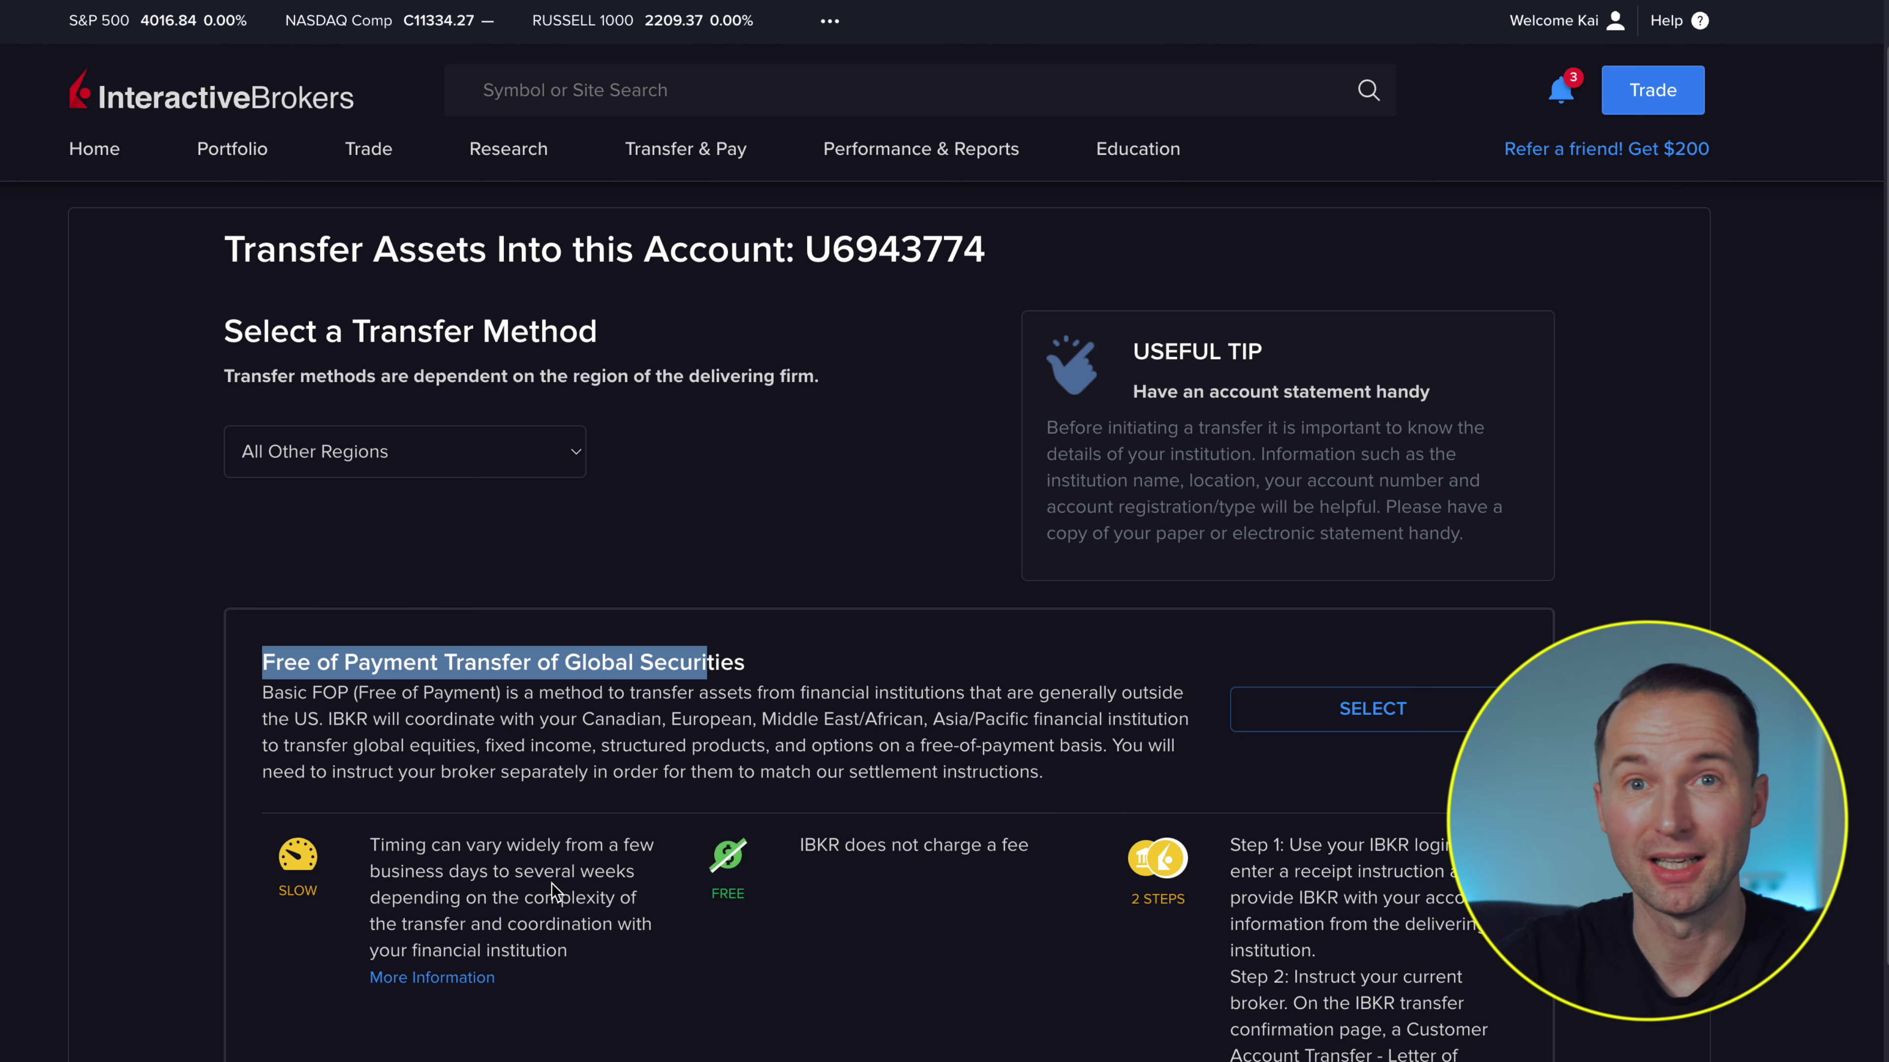
pyautogui.click(531, 760)
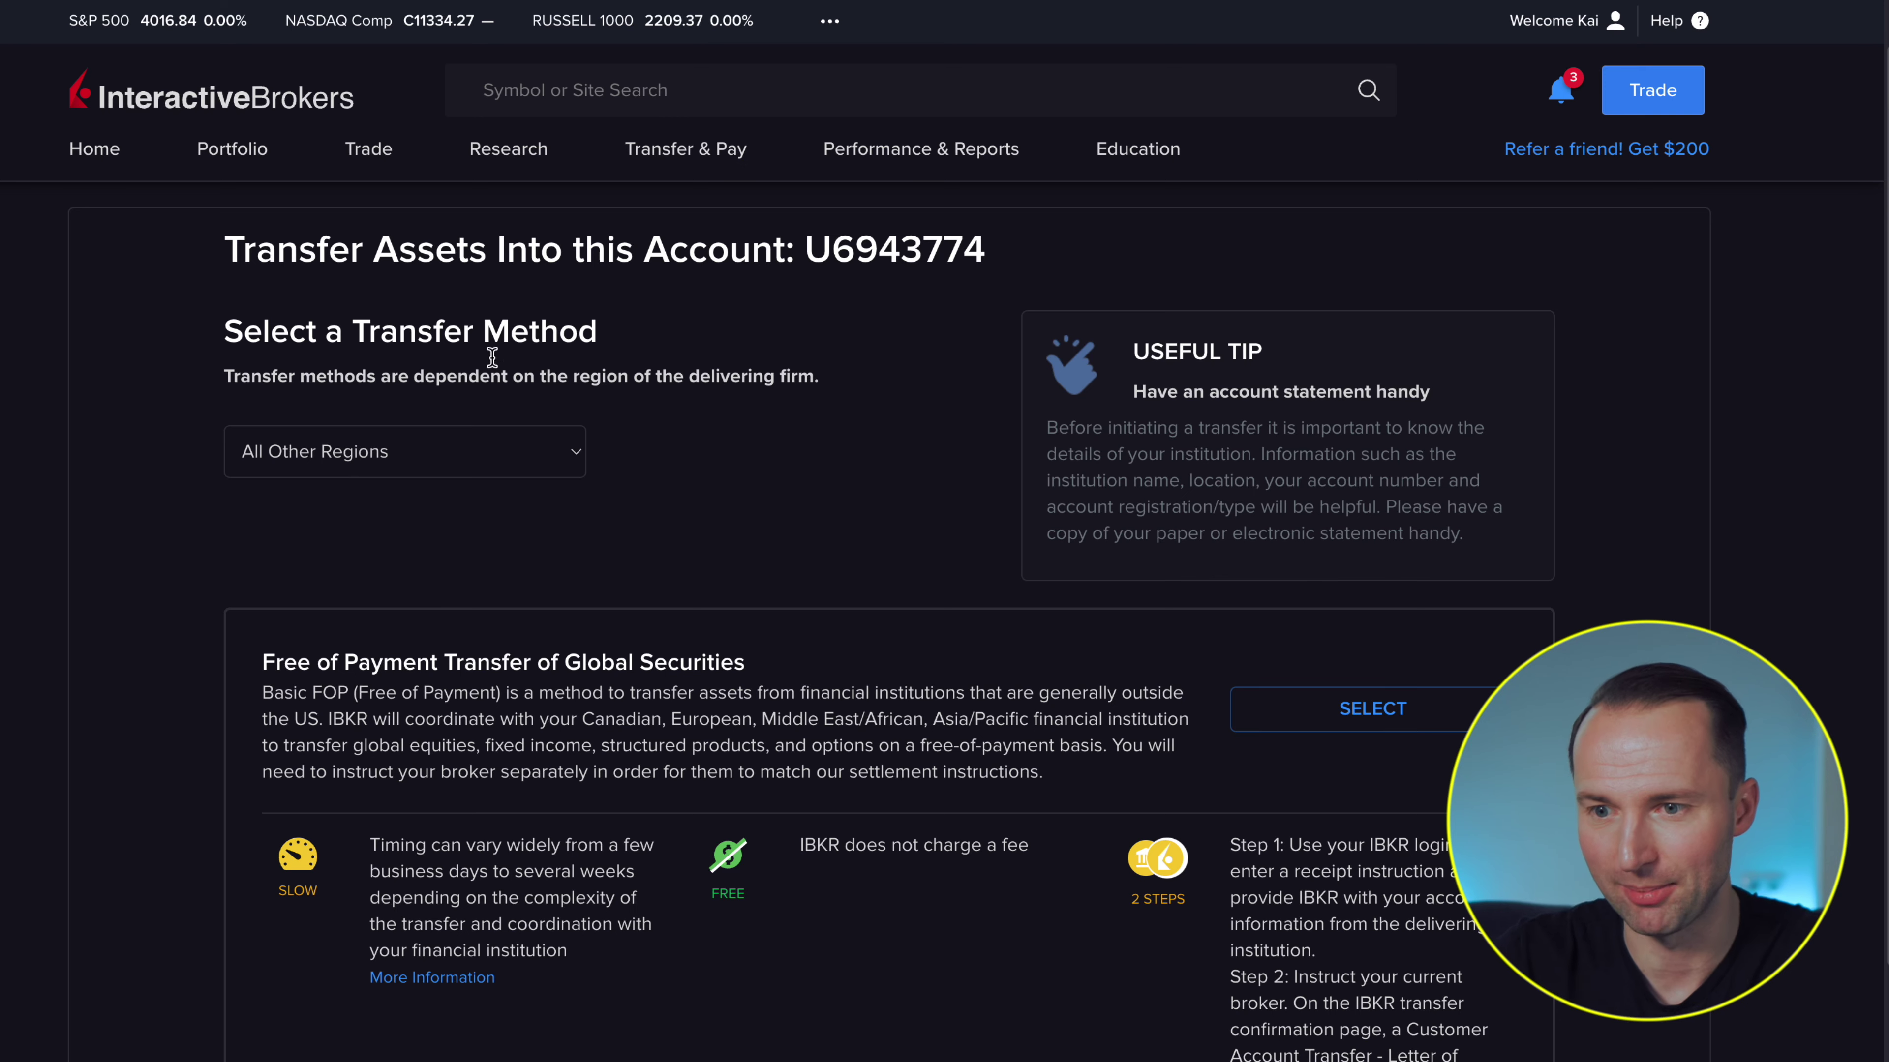
pyautogui.click(477, 434)
pyautogui.scroll(-1, 922, 537)
pyautogui.click(1310, 677)
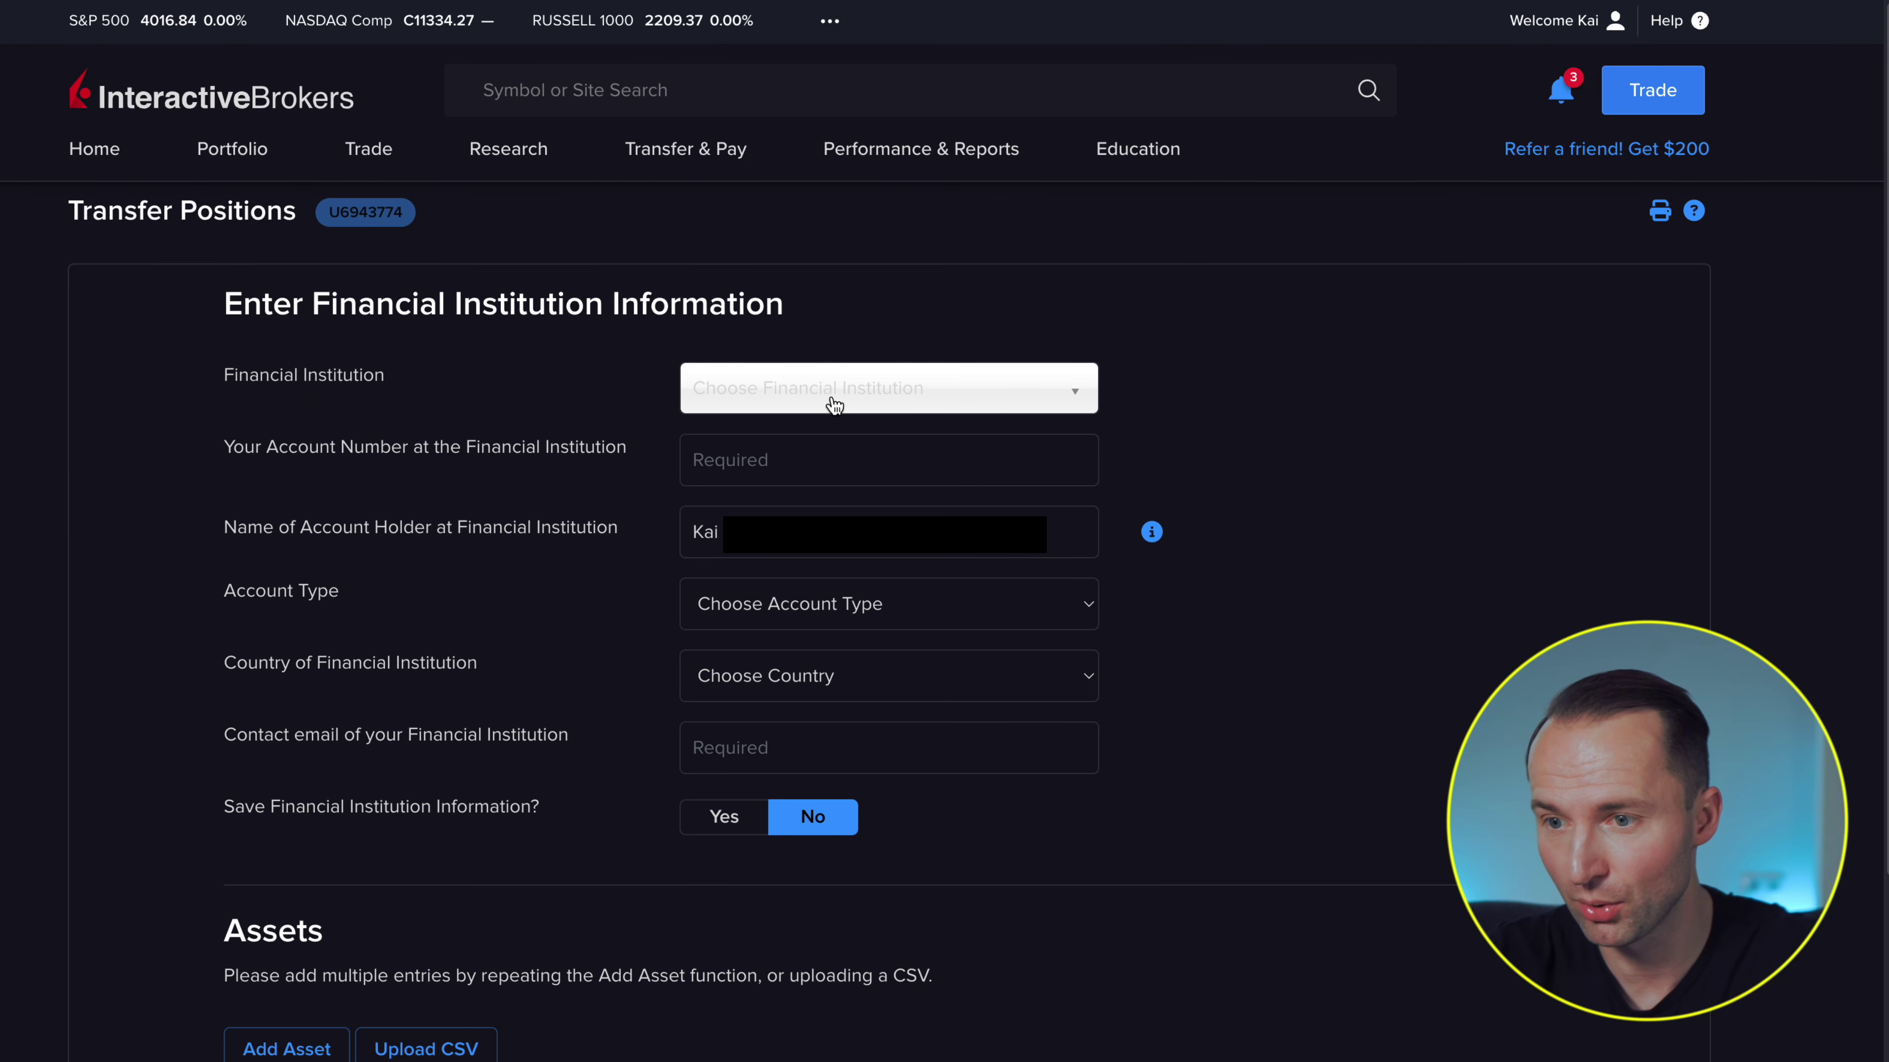
pyautogui.click(834, 404)
pyautogui.scroll(-3, 873, 578)
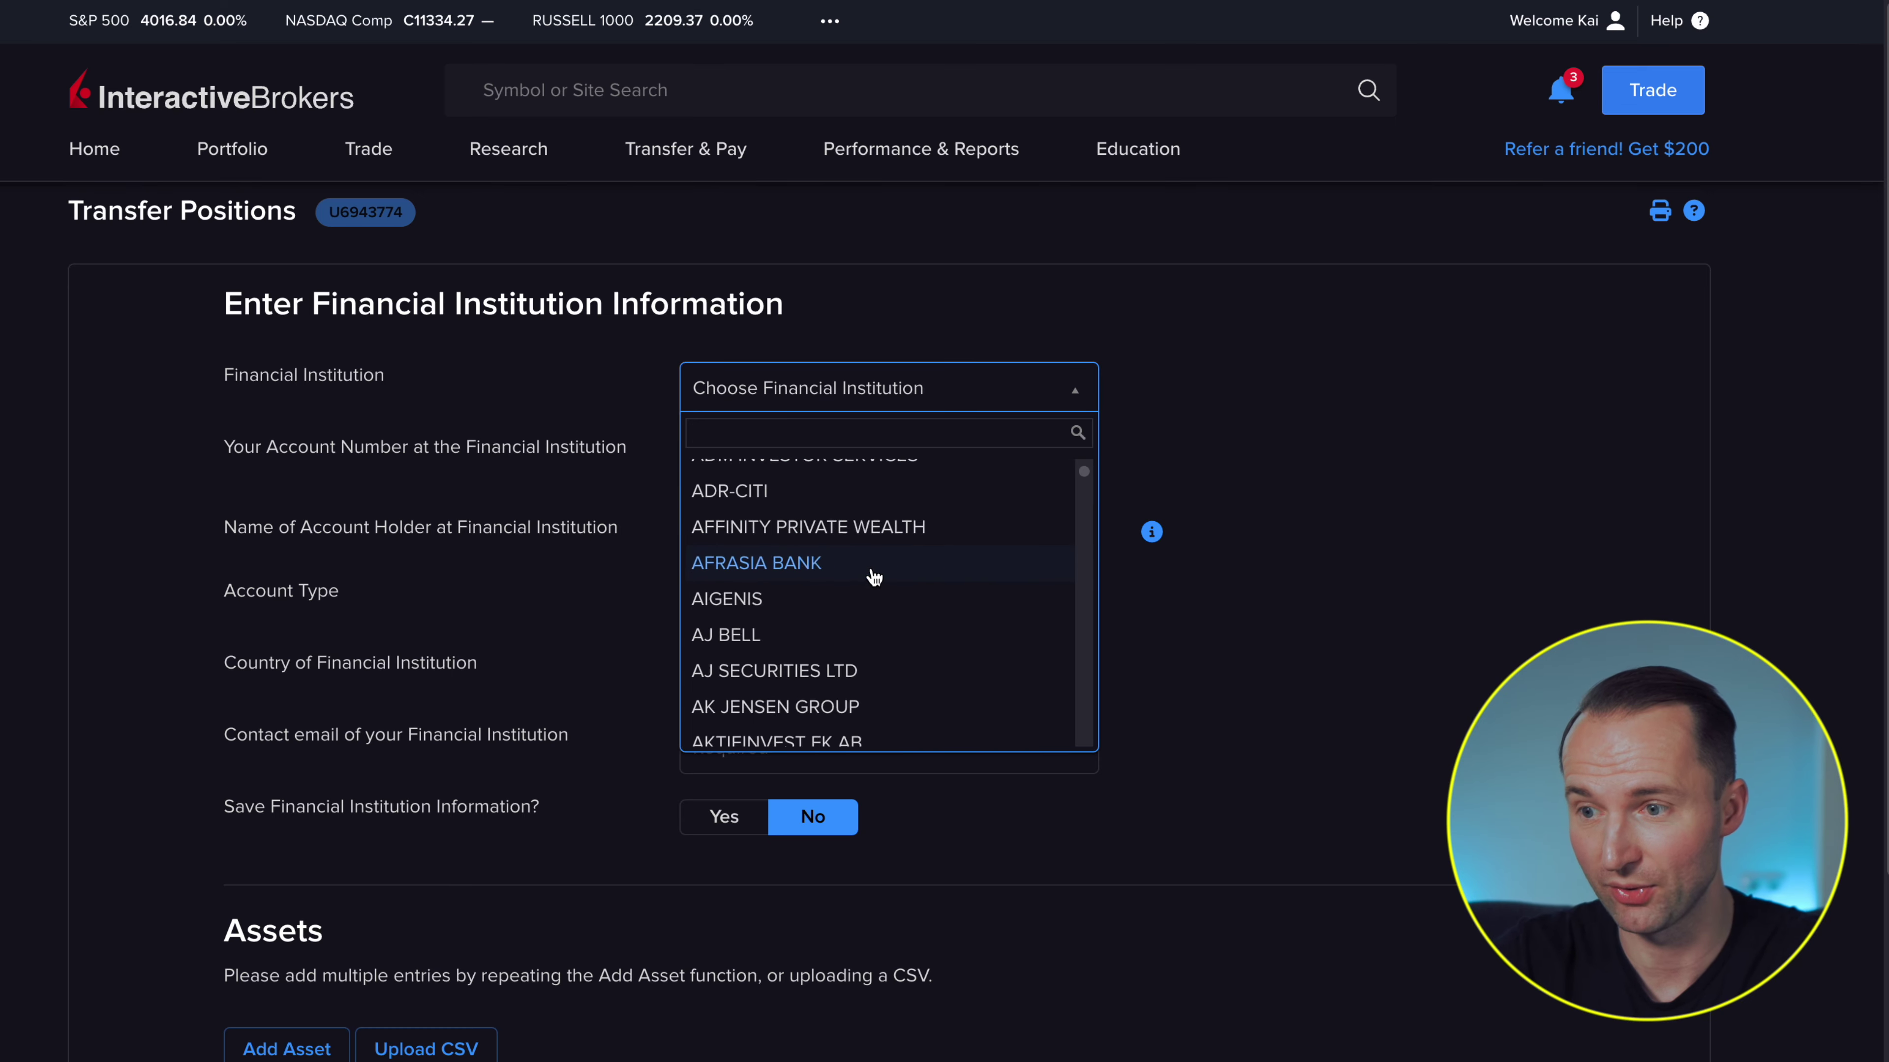
pyautogui.scroll(-20, 873, 580)
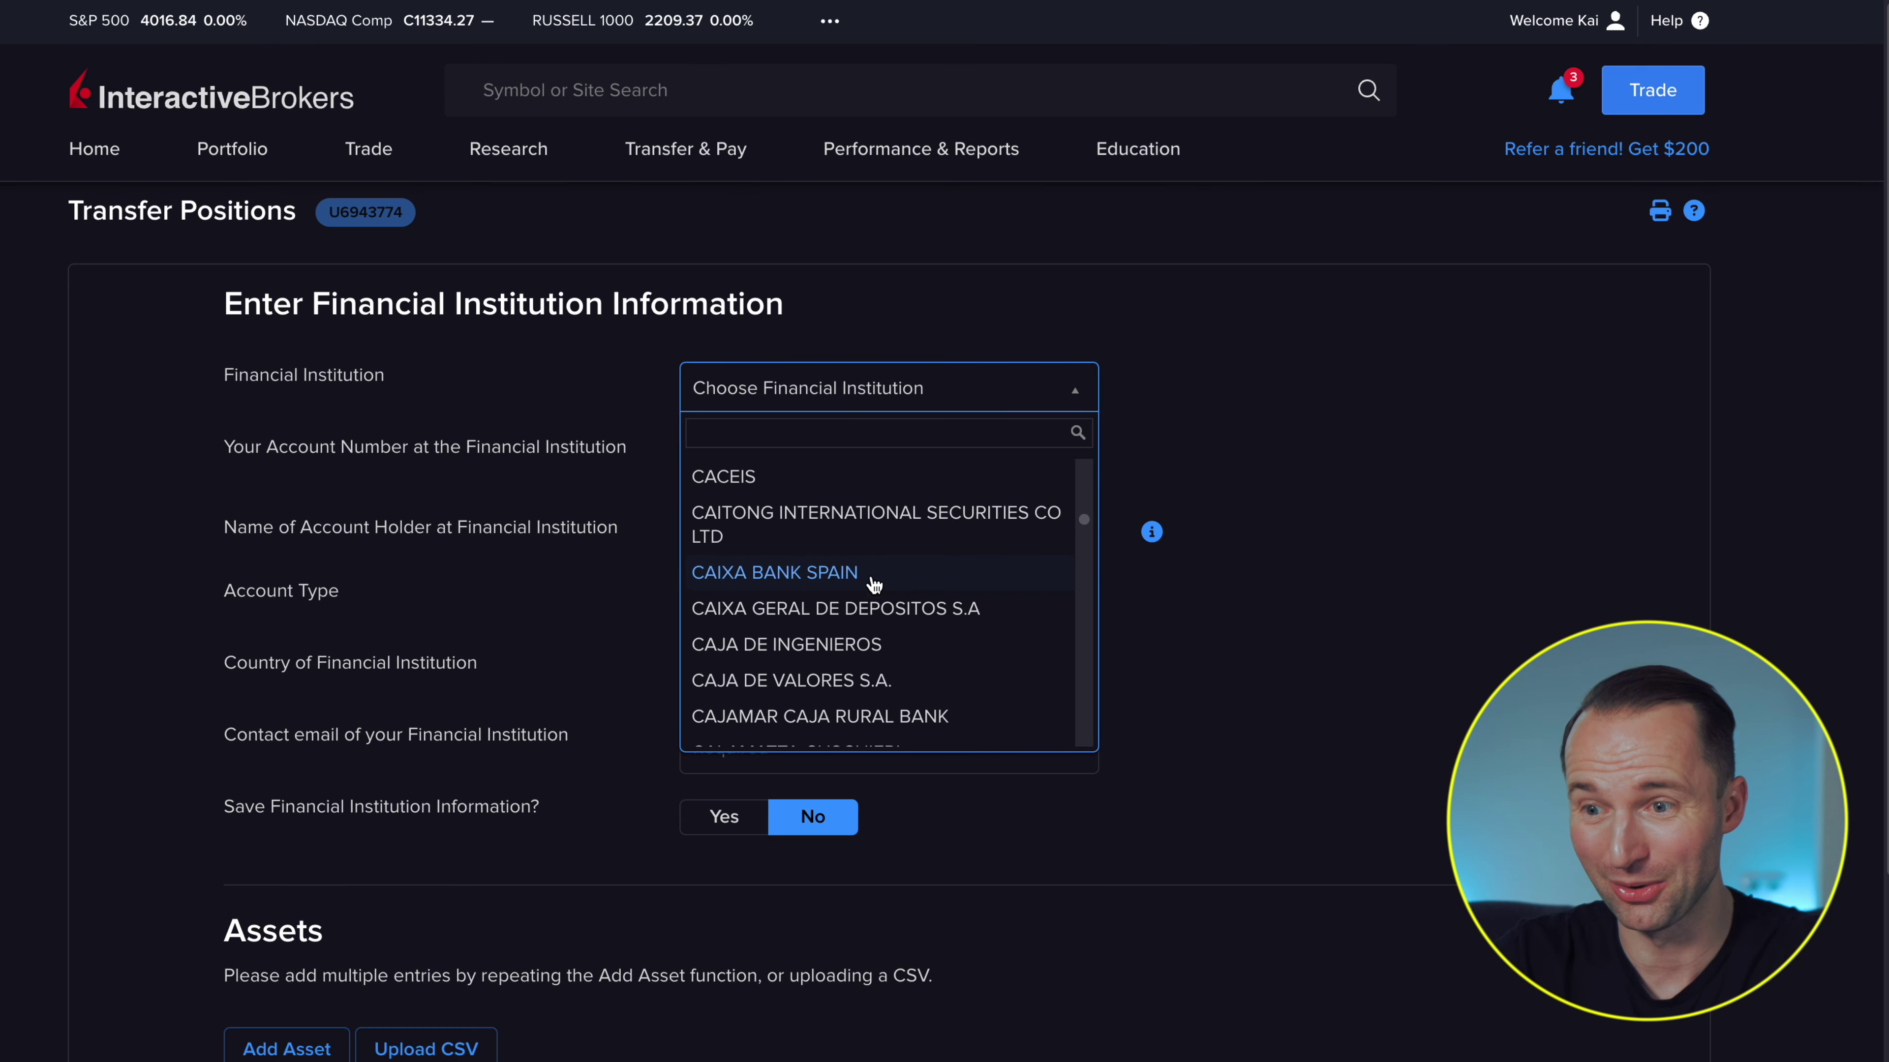
pyautogui.scroll(-20, 874, 584)
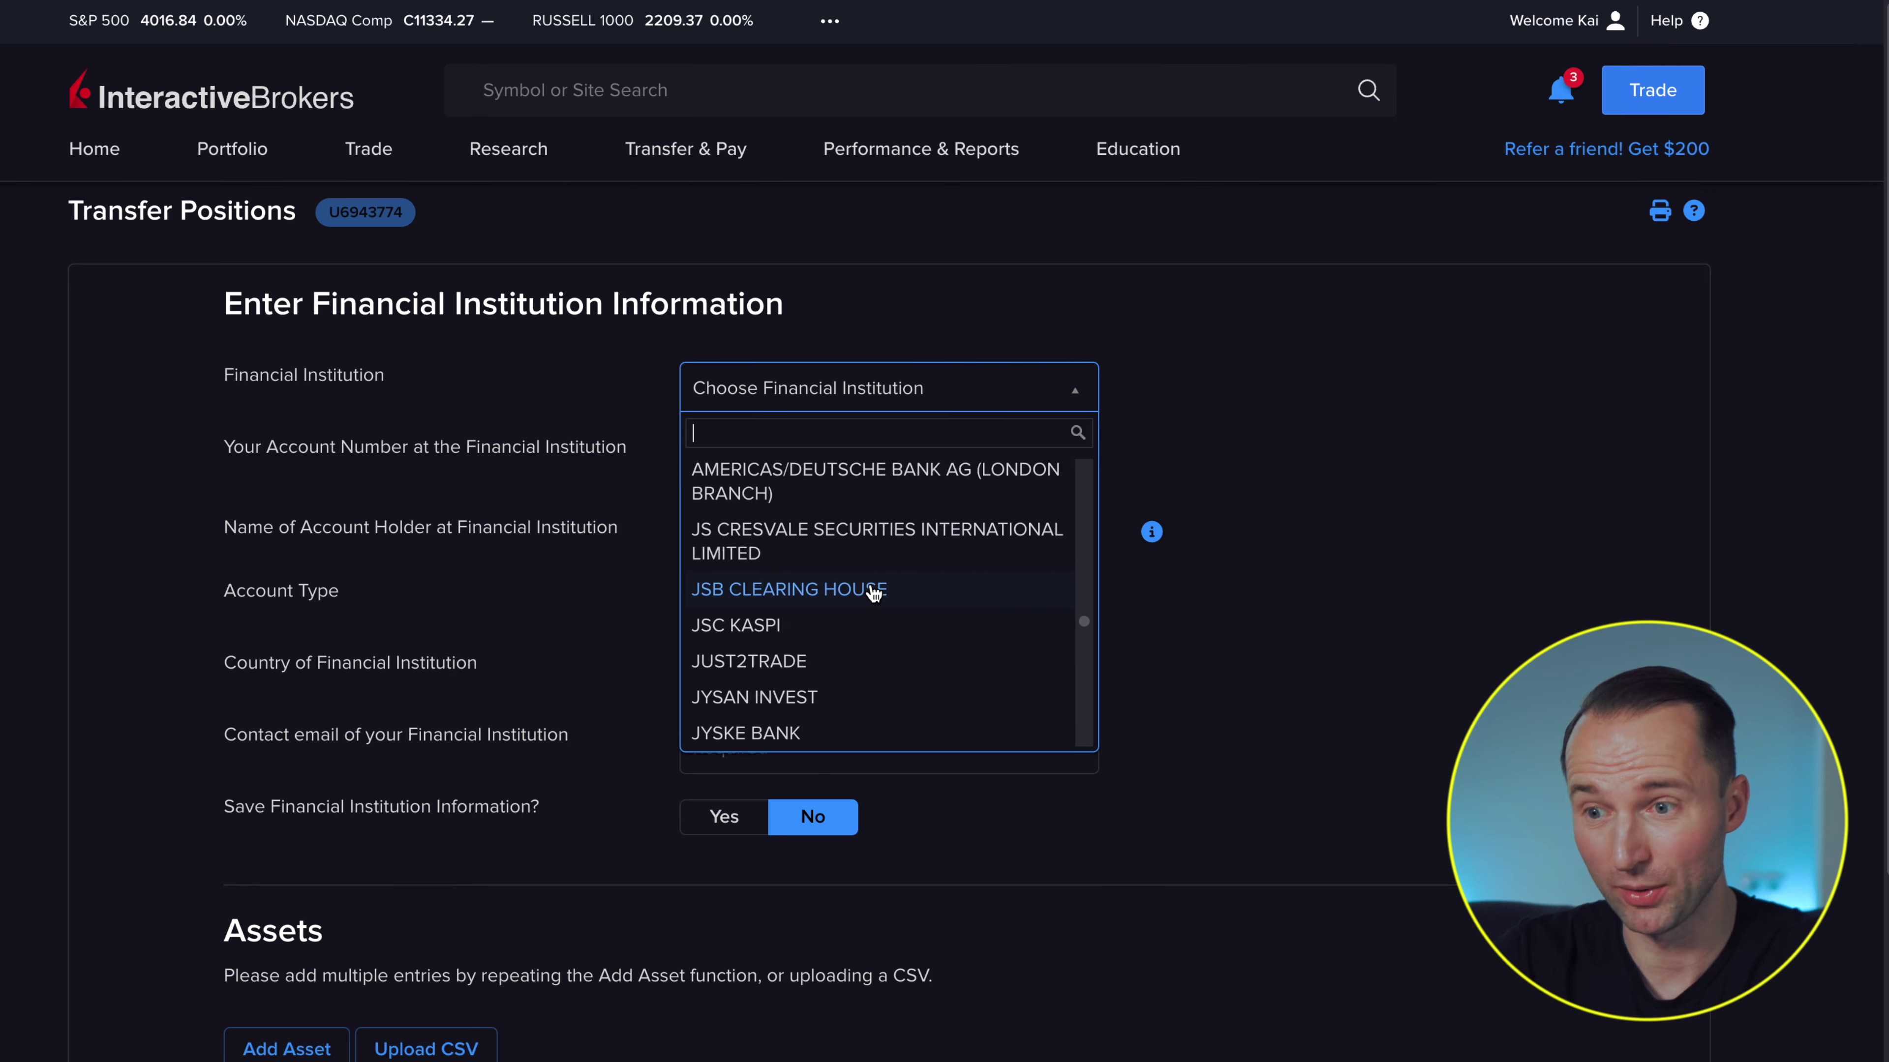
pyautogui.scroll(-20, 874, 592)
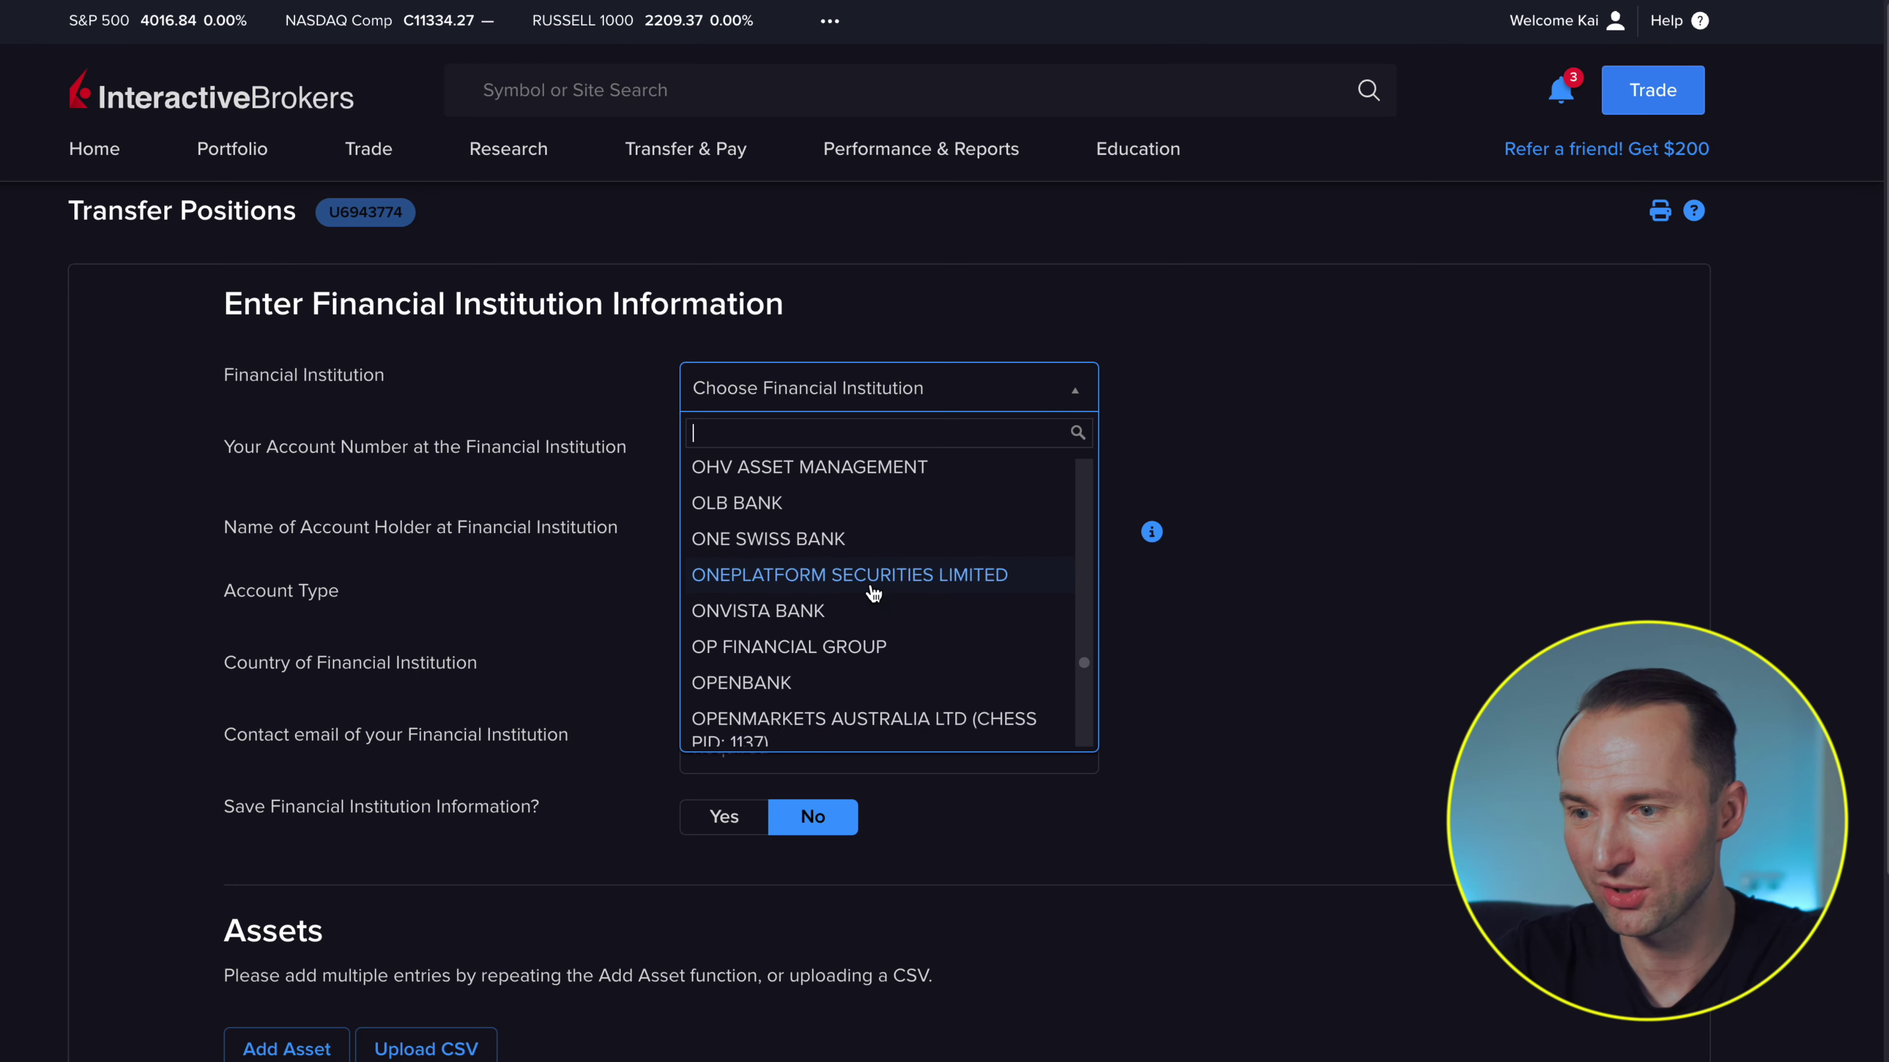
pyautogui.scroll(-20, 873, 593)
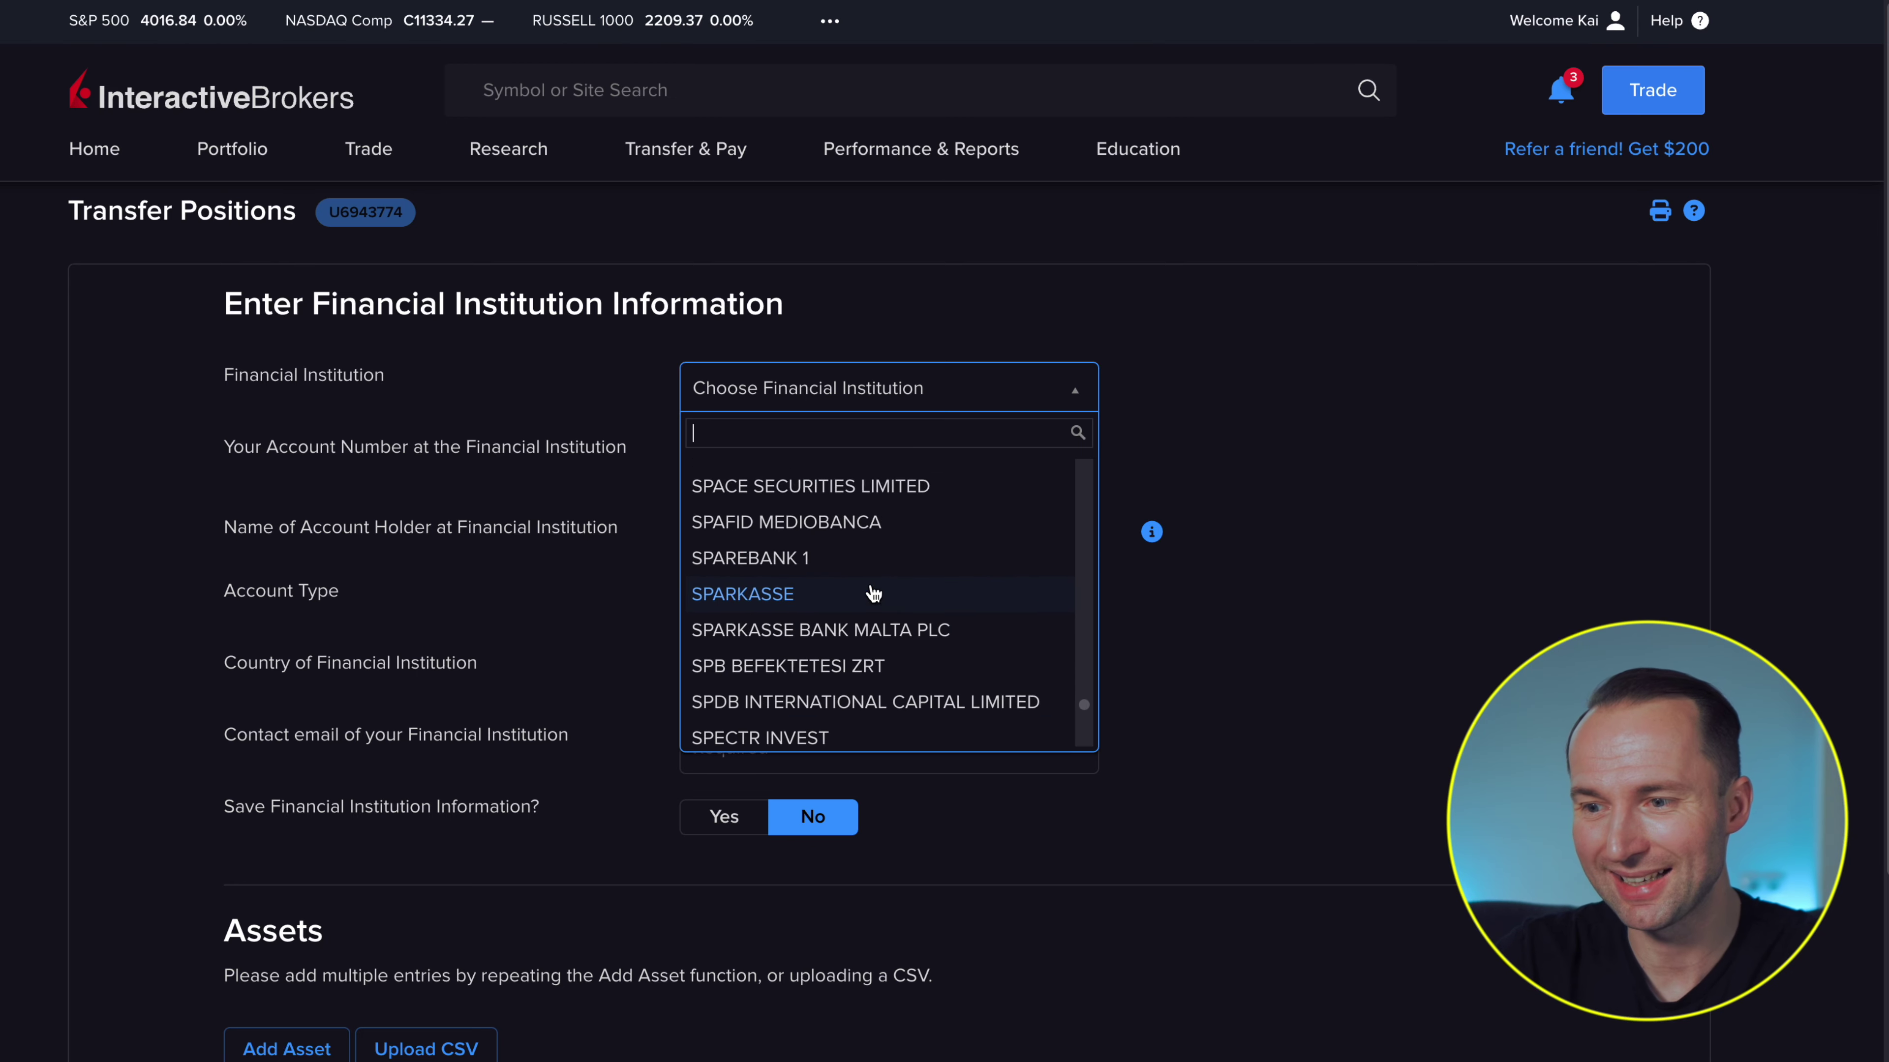
pyautogui.scroll(-20, 874, 593)
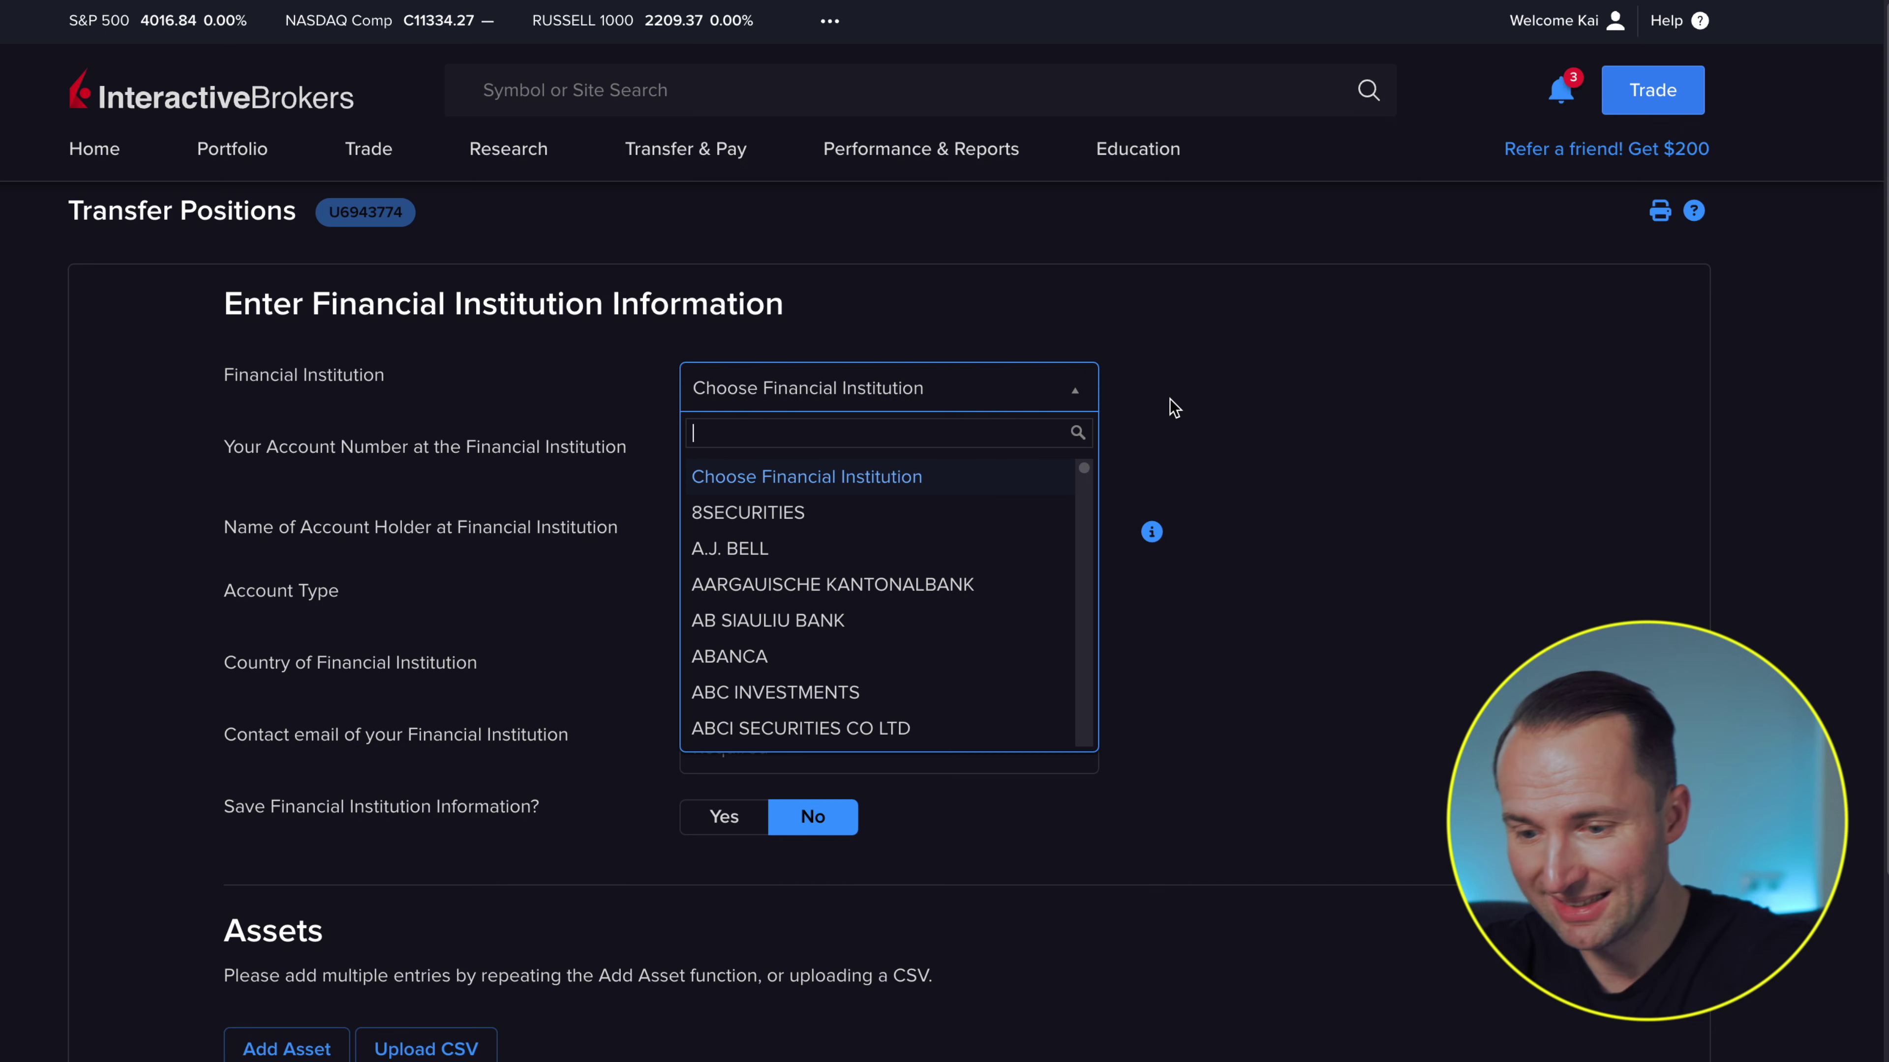
pyautogui.write('deg')
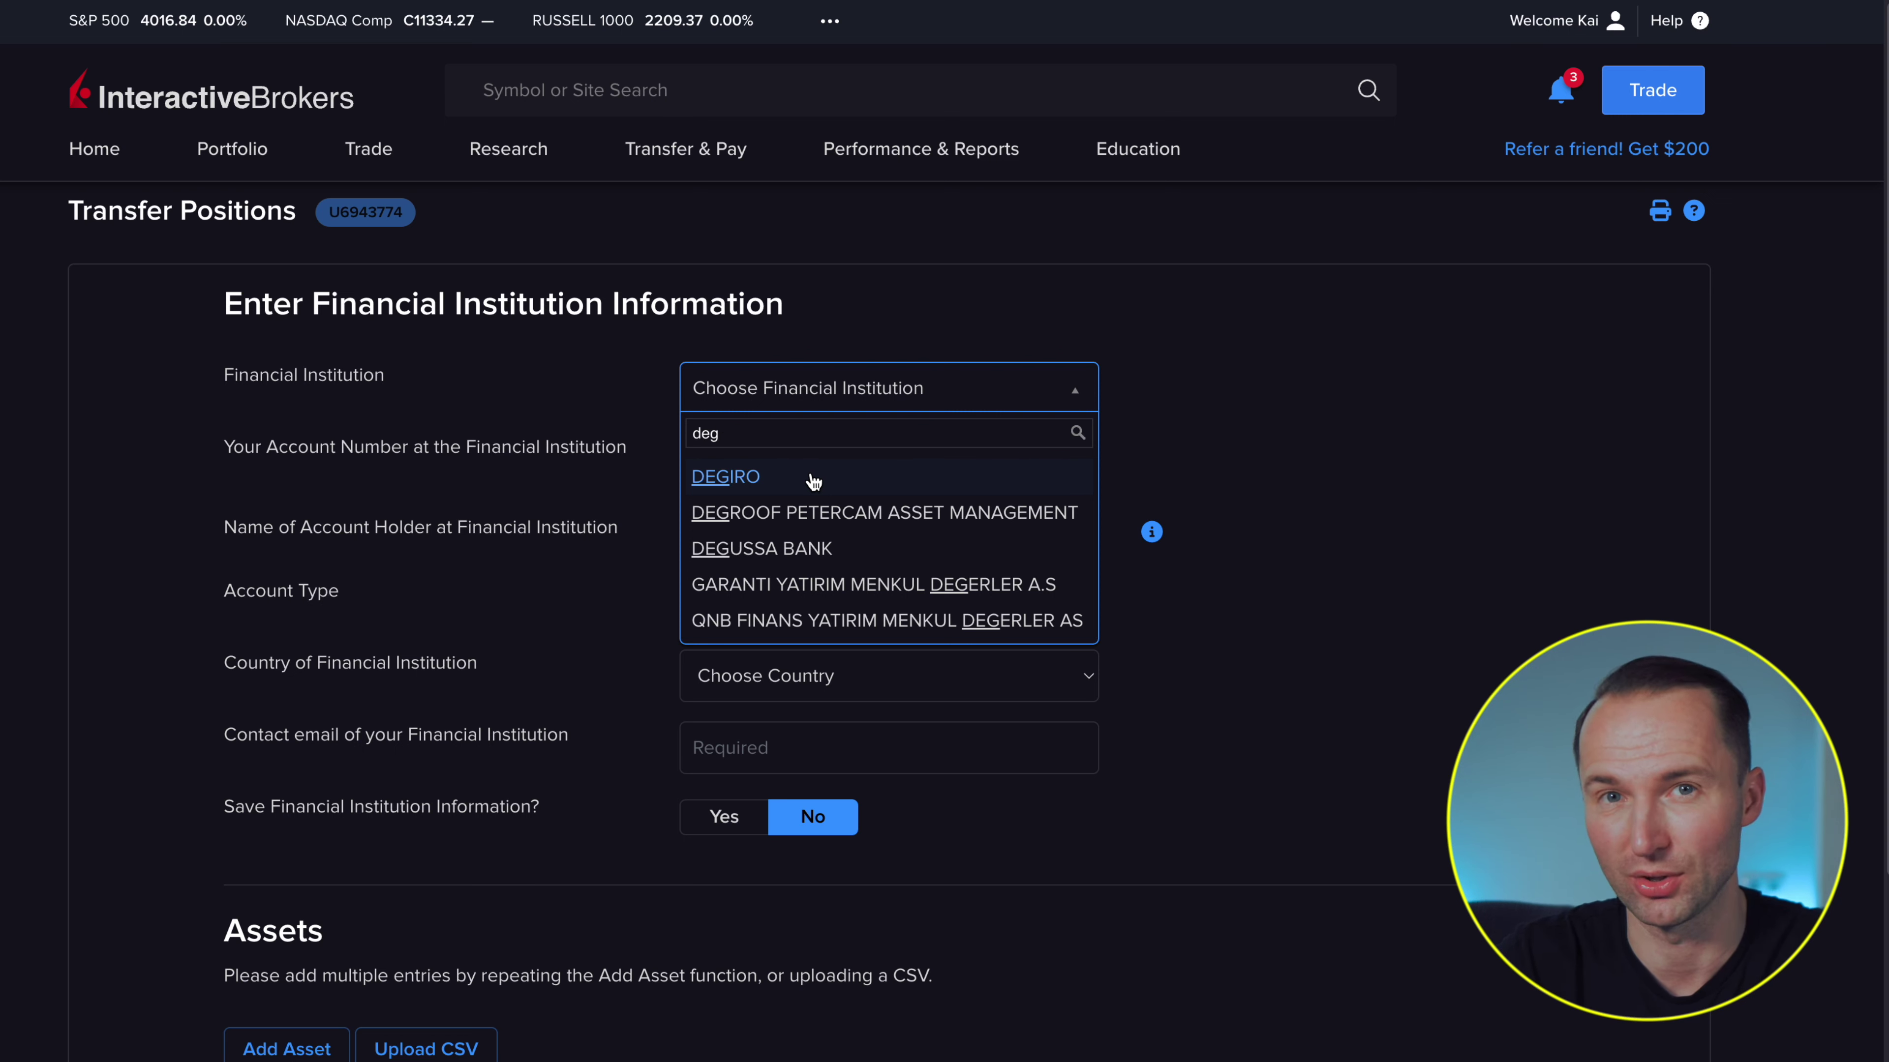
pyautogui.scroll(-1, 1034, 342)
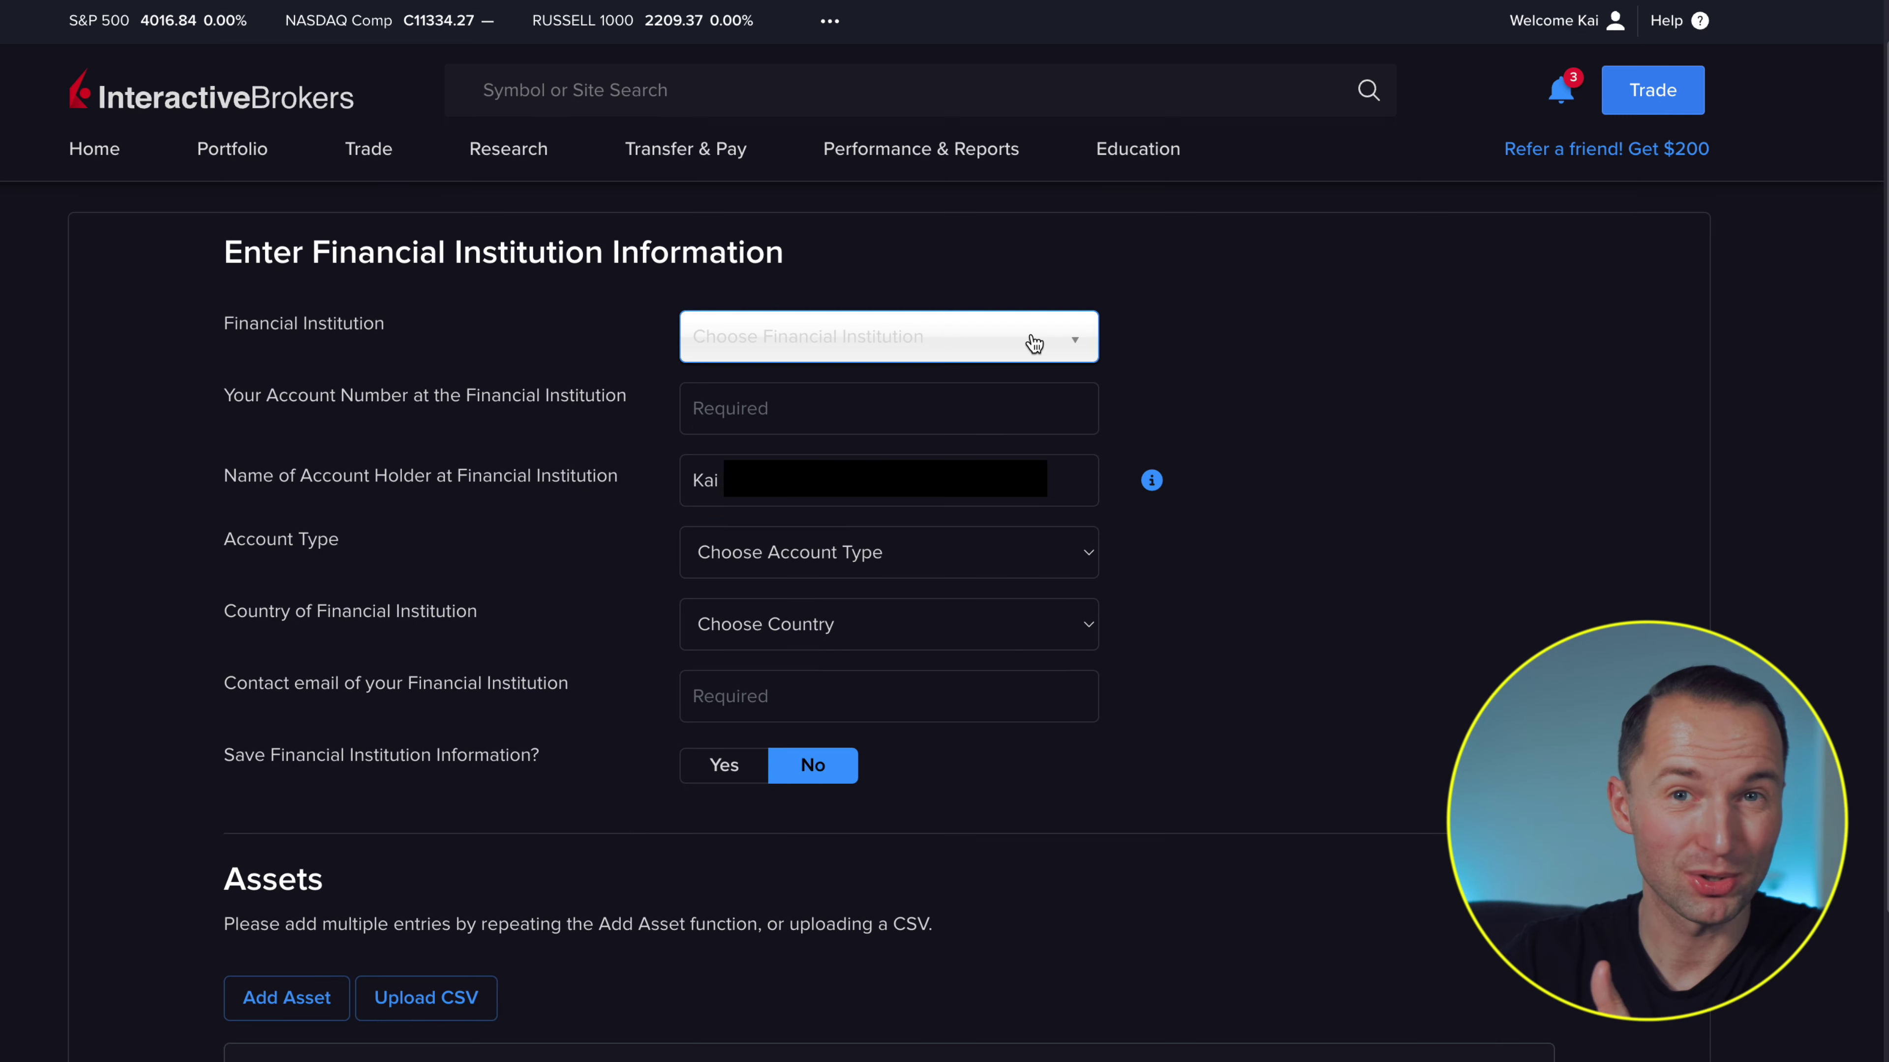